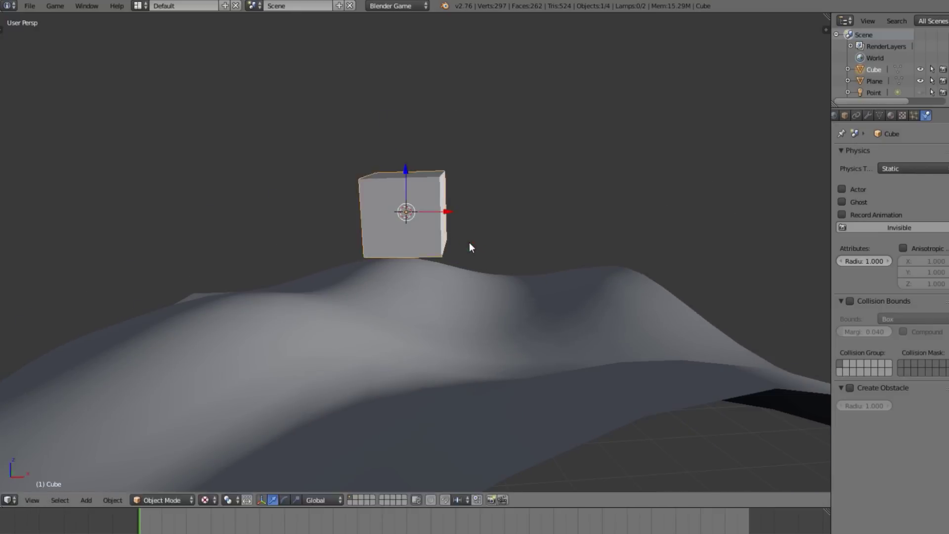
# - Try tilting the cube to match the terrain's slope and lowering it onto the hillside
pyautogui.press('r')
pyautogui.press('g')
pyautogui.click(428, 379)
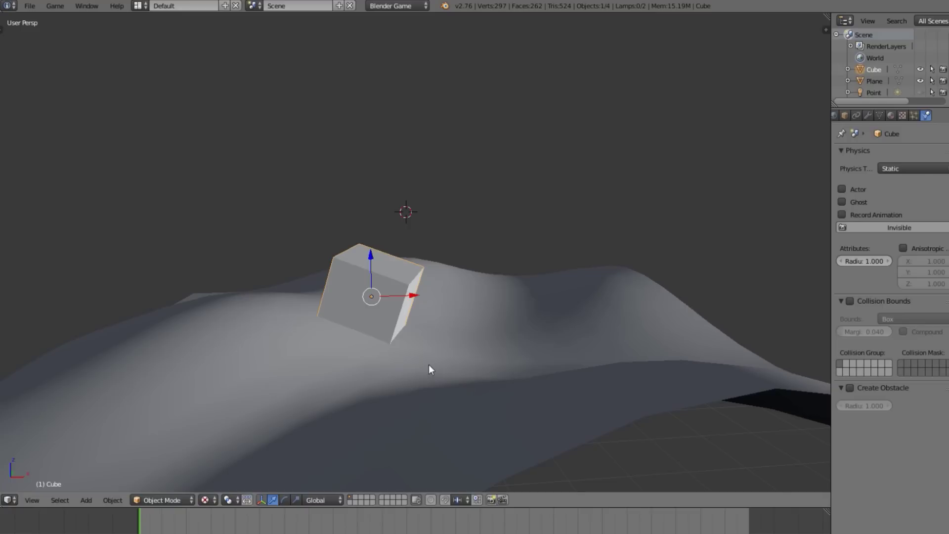
pyautogui.press('r')
pyautogui.press('r')
pyautogui.click(400, 316)
pyautogui.press('g')
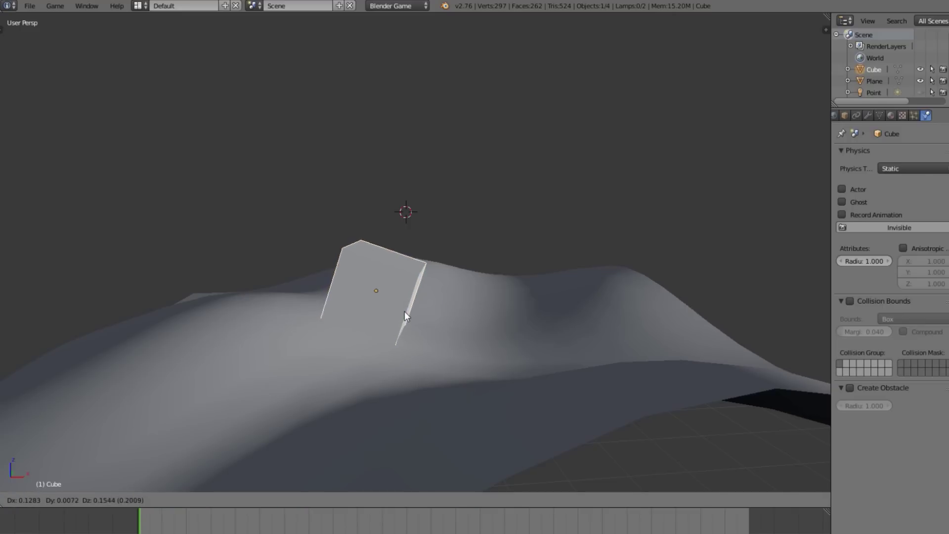
pyautogui.click(404, 306)
# - Clear the cube's rotation and reposition it along the terrain's ridge
pyautogui.hotkey('alt', 'r')
pyautogui.moveTo(466, 325); pyautogui.dragTo(468, 382, button='middle')
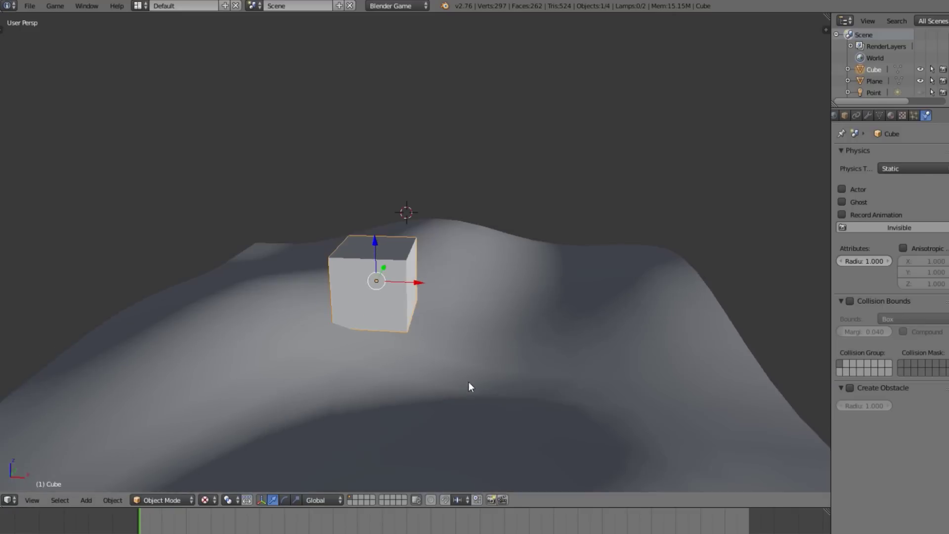
pyautogui.scroll(-3, 470, 380)
pyautogui.press('g')
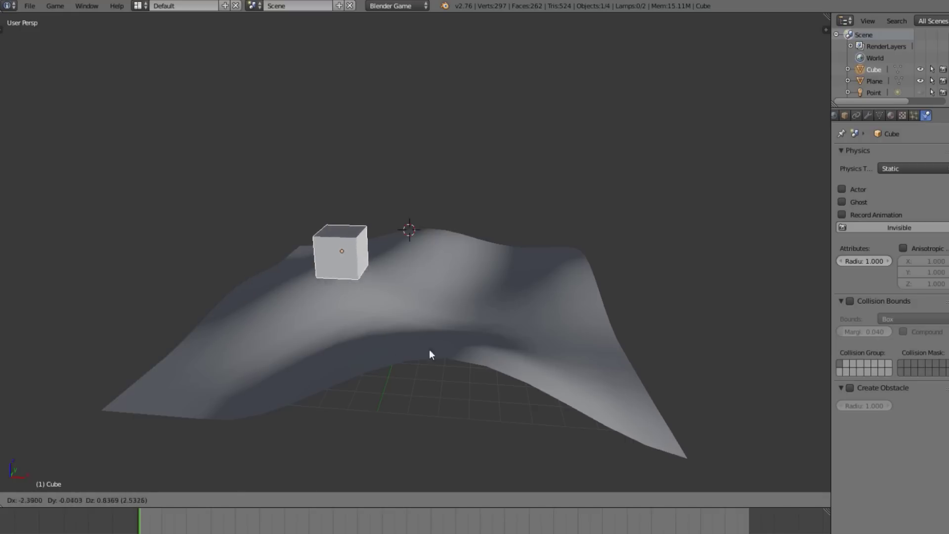
pyautogui.click(461, 382)
# - Move the cube to a new spot on the ridge, keeping it unrotated
pyautogui.press('r')
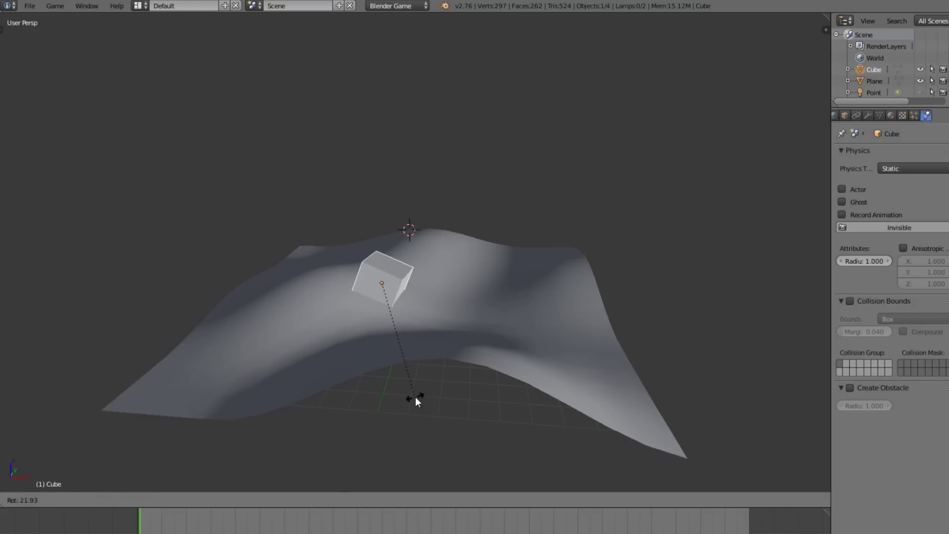
pyautogui.press('Escape')
pyautogui.moveTo(425, 348); pyautogui.dragTo(453, 343, button='middle')
pyautogui.hotkey('ctrl', 'z')
pyautogui.press('g')
pyautogui.click(480, 334)
pyautogui.moveTo(397, 276); pyautogui.dragTo(487, 282, button='middle')
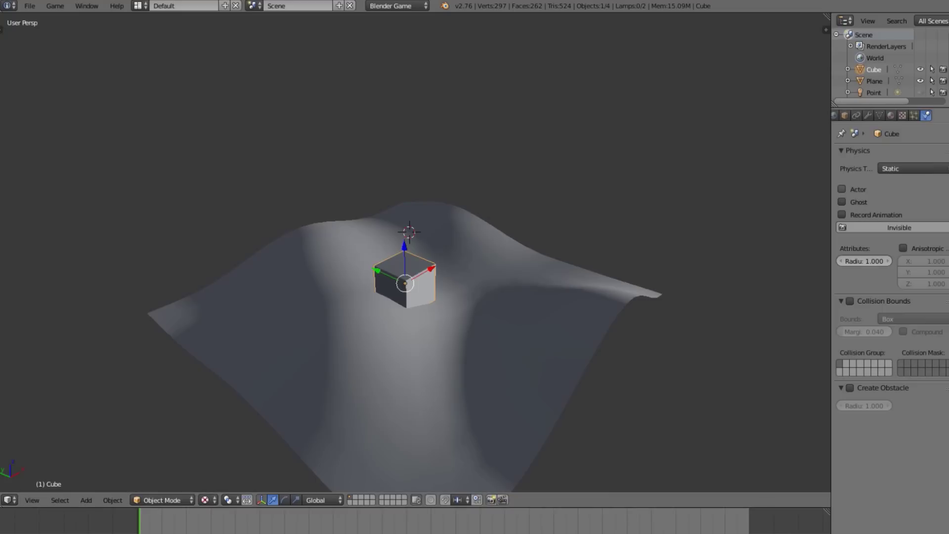
# - Set the cube's physics type to Dynamic
pyautogui.click(919, 169)
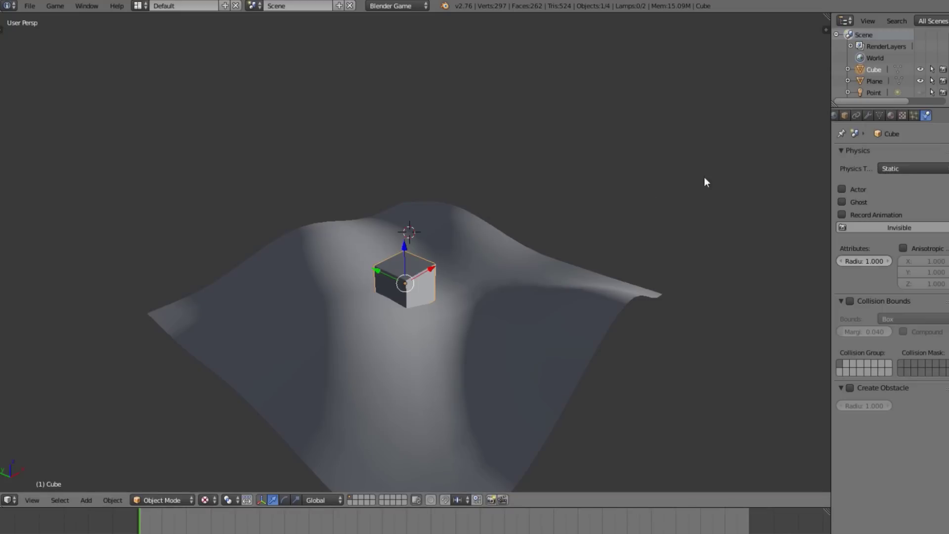
pyautogui.click(914, 169)
pyautogui.click(918, 127)
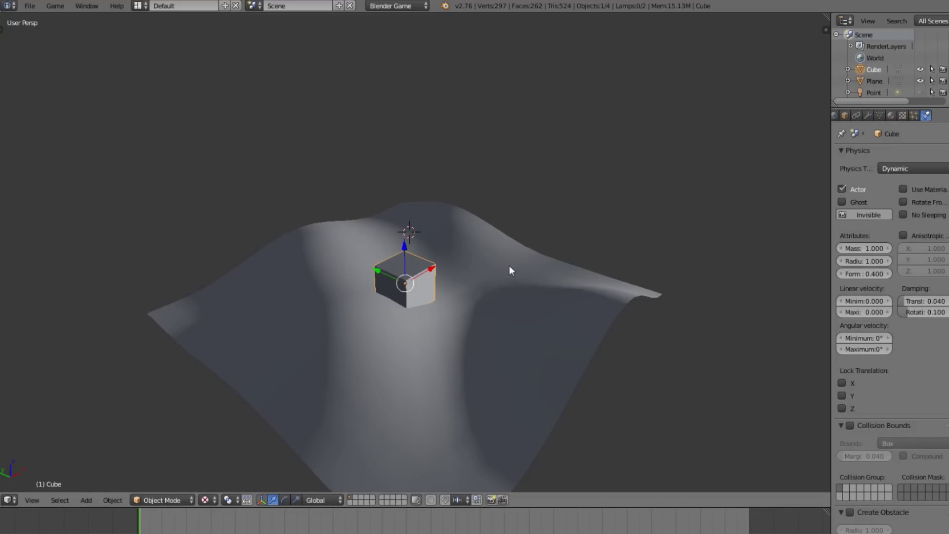
# - Try Rigid Body as the cube's physics type and set it back to Dynamic
pyautogui.moveTo(509, 265); pyautogui.dragTo(518, 286, button='middle')
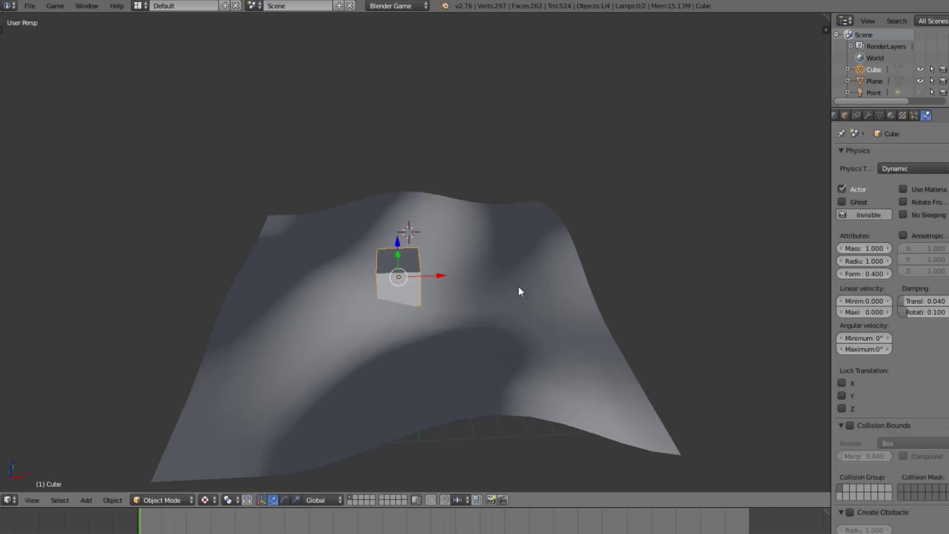
pyautogui.click(900, 168)
pyautogui.click(907, 118)
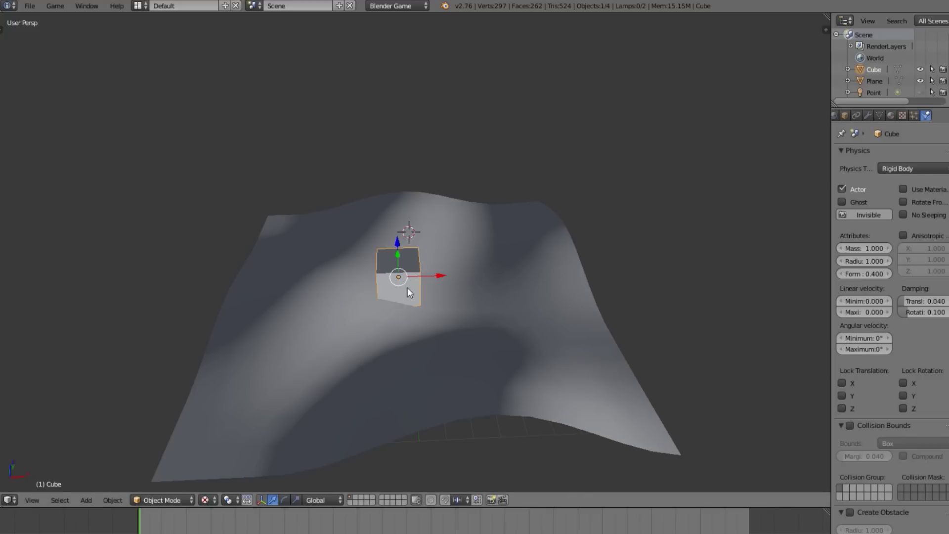
pyautogui.press('g')
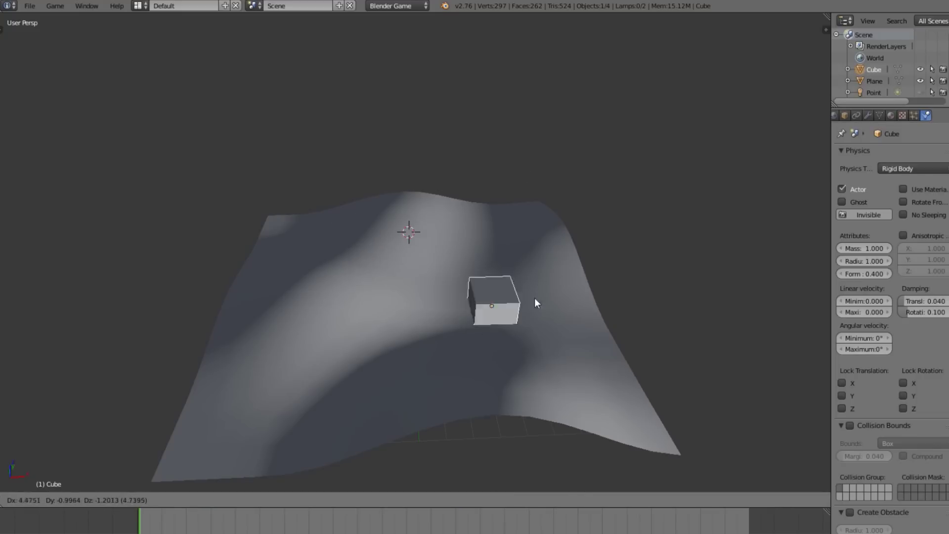
pyautogui.press('Escape')
pyautogui.click(928, 168)
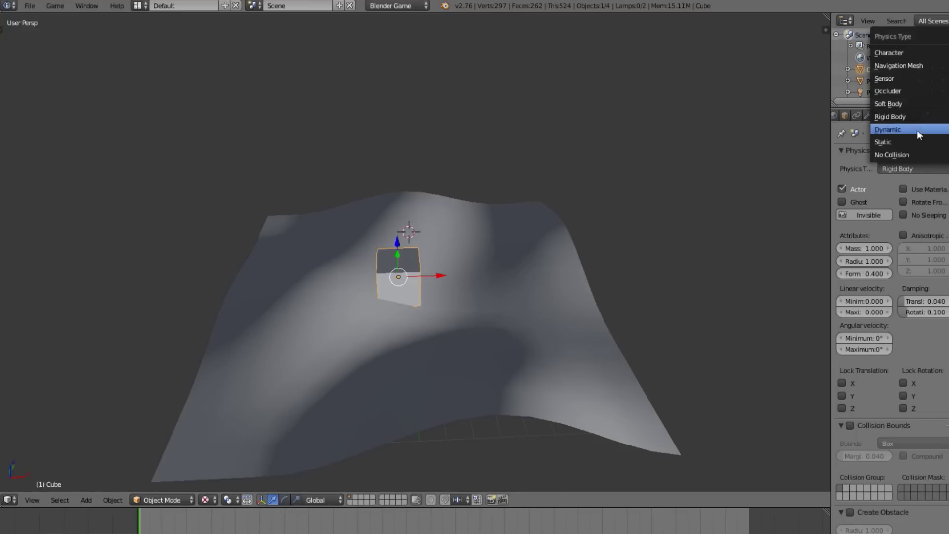
pyautogui.click(918, 127)
# - Raise the cube above the terrain's peak and run the game to test how it falls
pyautogui.moveTo(518, 292); pyautogui.dragTo(535, 273, button='middle')
pyautogui.scroll(2, 535, 274)
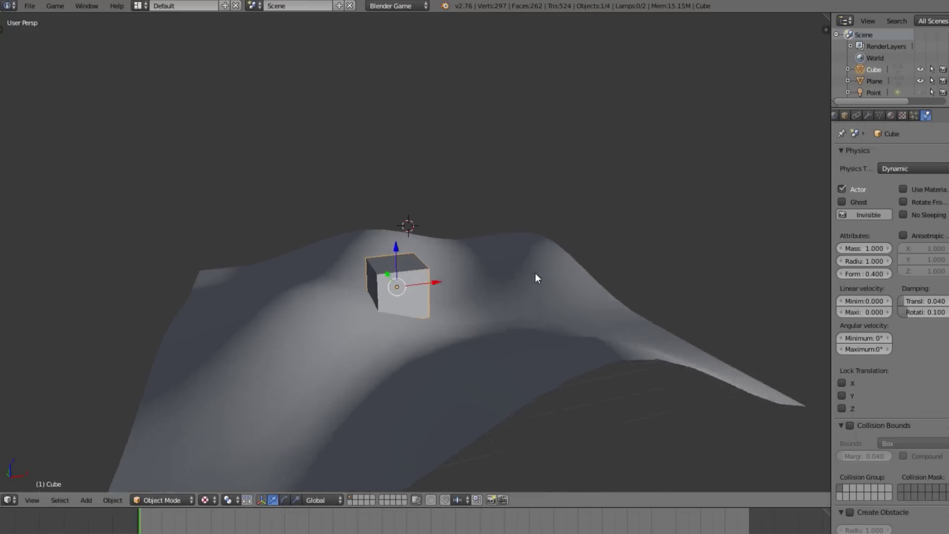
pyautogui.press('g')
pyautogui.click(561, 188)
pyautogui.press('p')
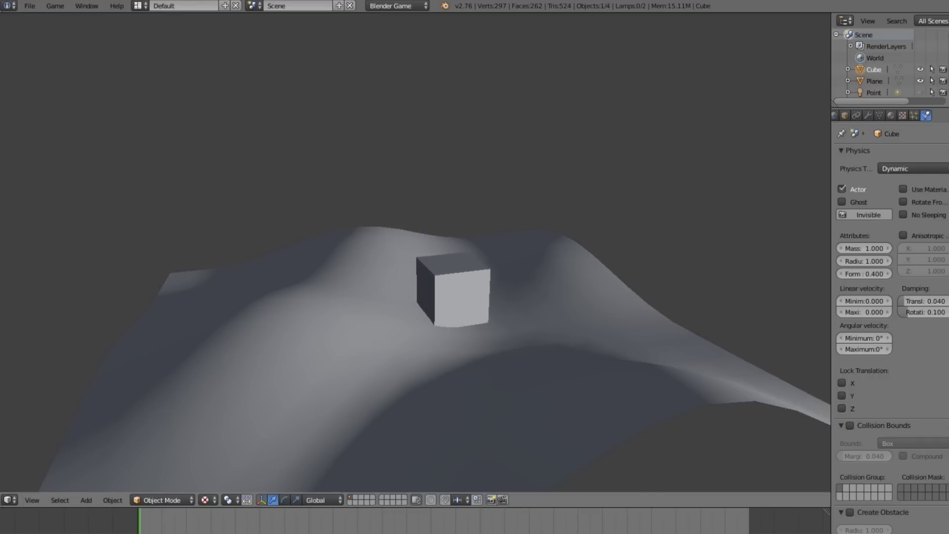
pyautogui.press('Escape')
# - Enable Collision Bounds with the Box shape on the cube and test it in the game
pyautogui.click(852, 431)
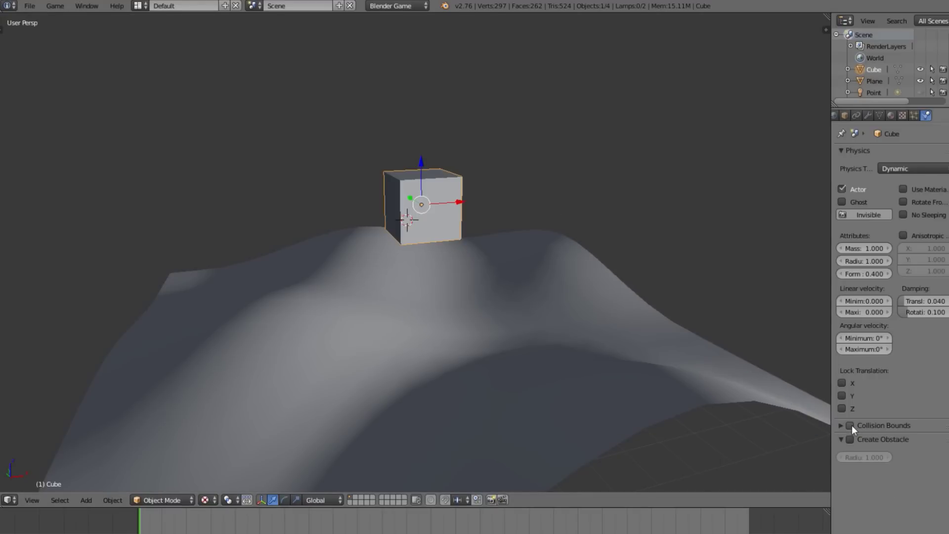
pyautogui.click(840, 425)
pyautogui.press('p')
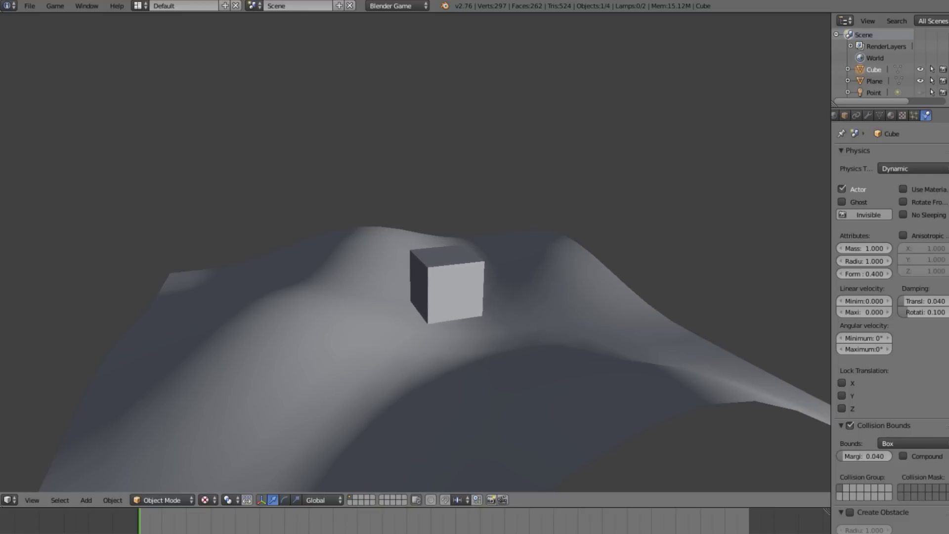
pyautogui.press('Escape')
# - Switch to the Game Logic screen layout and add a collapsed Always sensor to the cube
pyautogui.click(138, 7)
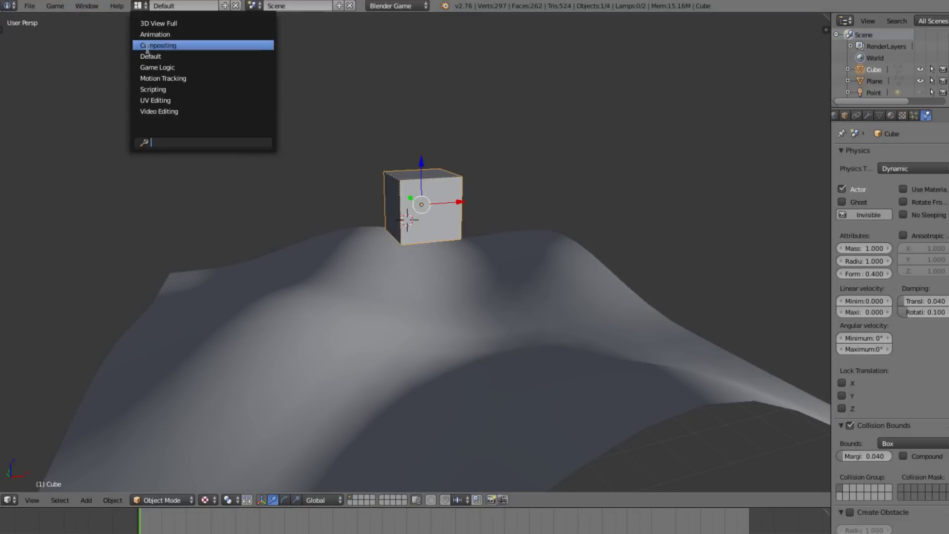
pyautogui.click(159, 66)
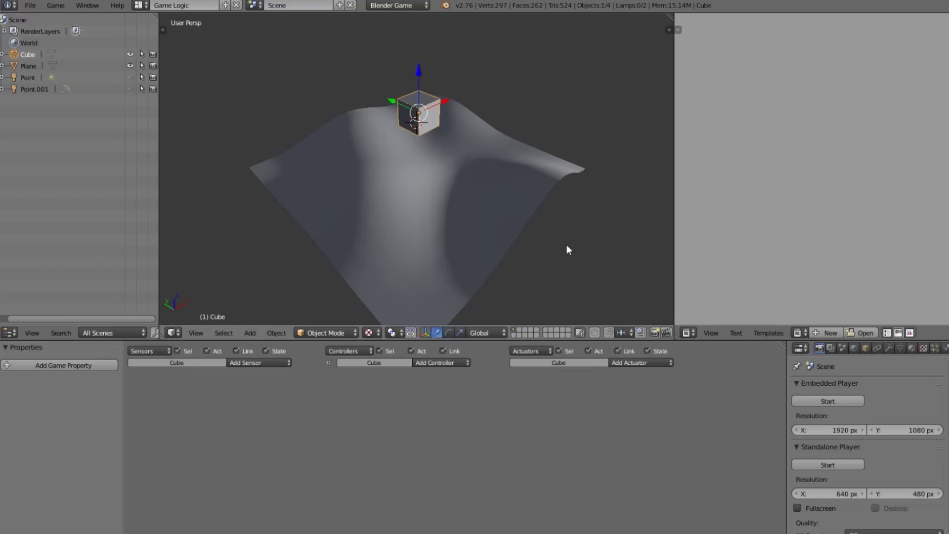
pyautogui.moveTo(566, 244); pyautogui.dragTo(545, 242, button='middle')
pyautogui.click(254, 364)
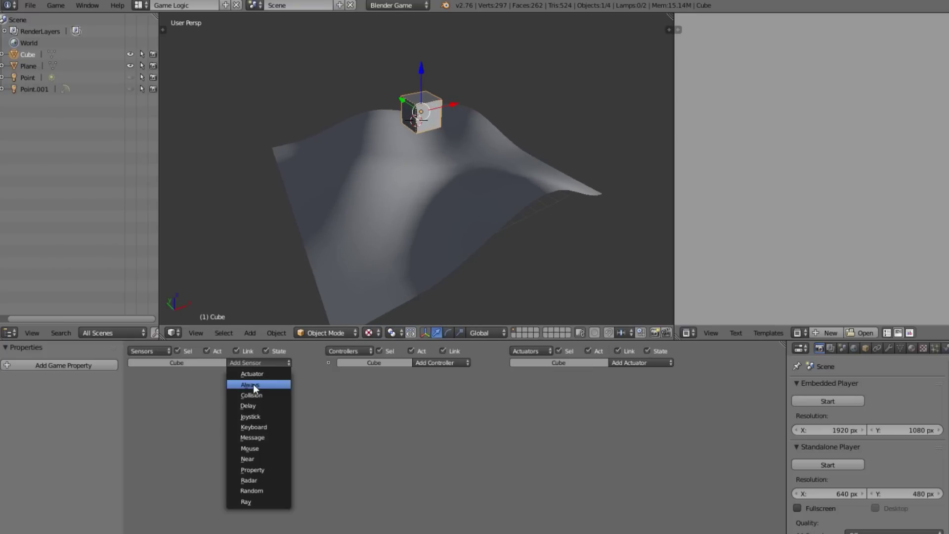
pyautogui.click(253, 384)
pyautogui.click(136, 385)
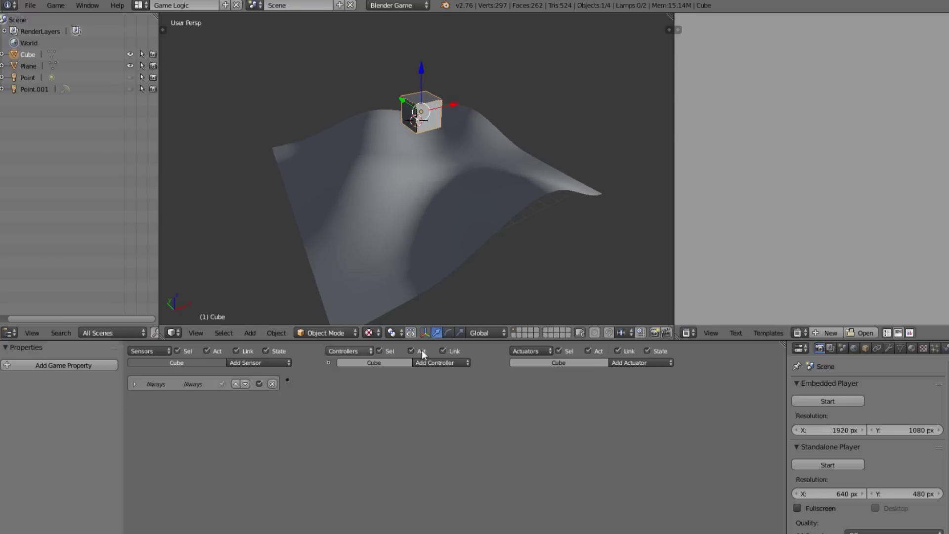
# - Add a Constraint actuator to the cube and link the Always sensor to it through an And controller
pyautogui.click(639, 363)
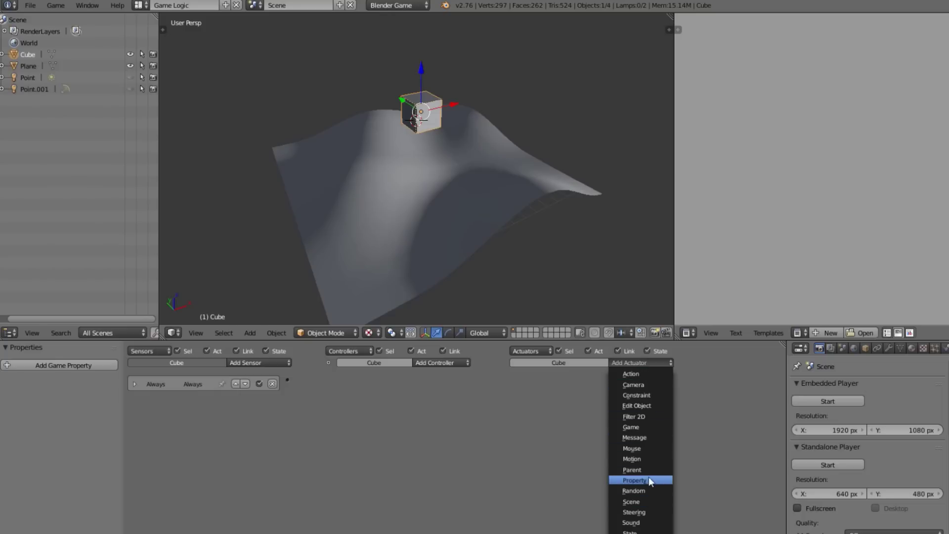
pyautogui.click(644, 396)
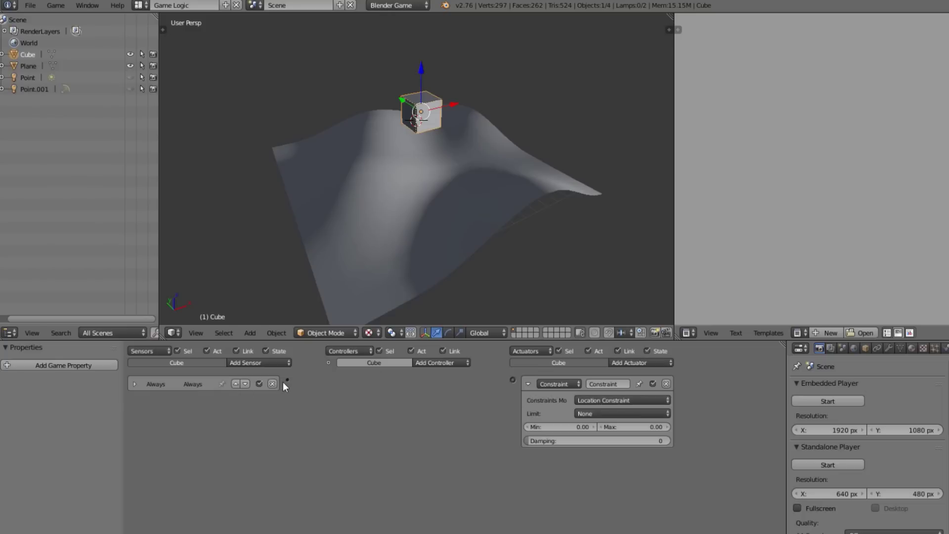
pyautogui.moveTo(289, 379); pyautogui.dragTo(512, 380)
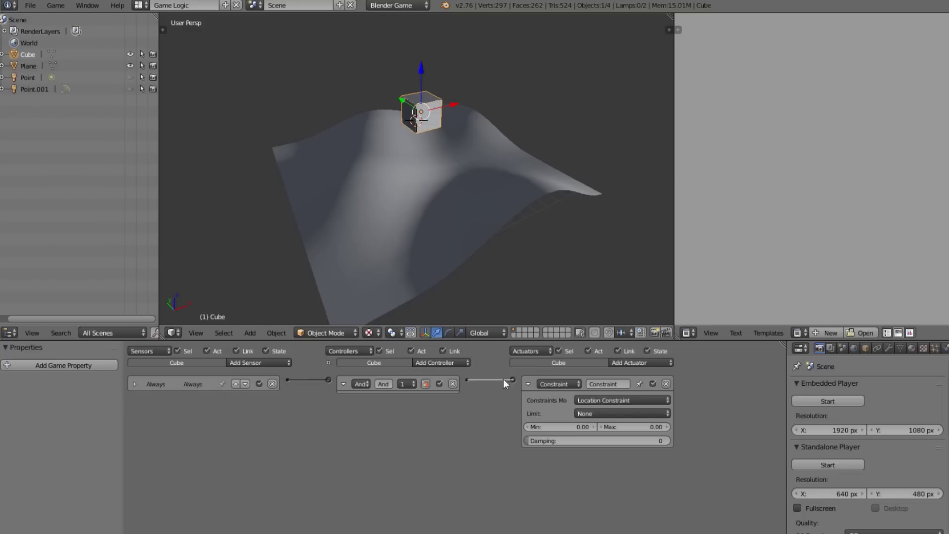
# - Collapse the And controller and set the Constraint actuator's mode to Distance Constraint
pyautogui.click(341, 384)
pyautogui.scroll(4, 545, 440)
pyautogui.moveTo(765, 452); pyautogui.dragTo(667, 442, button='middle')
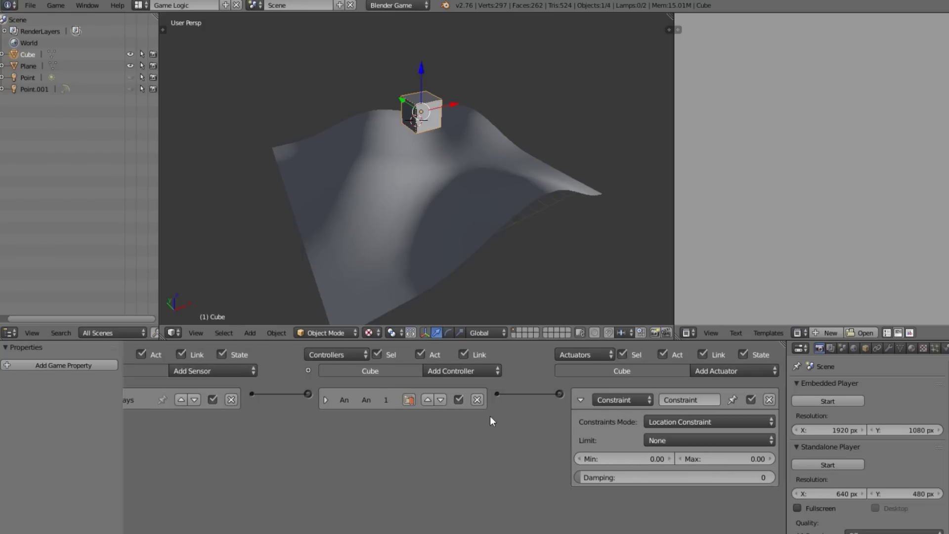
pyautogui.click(665, 421)
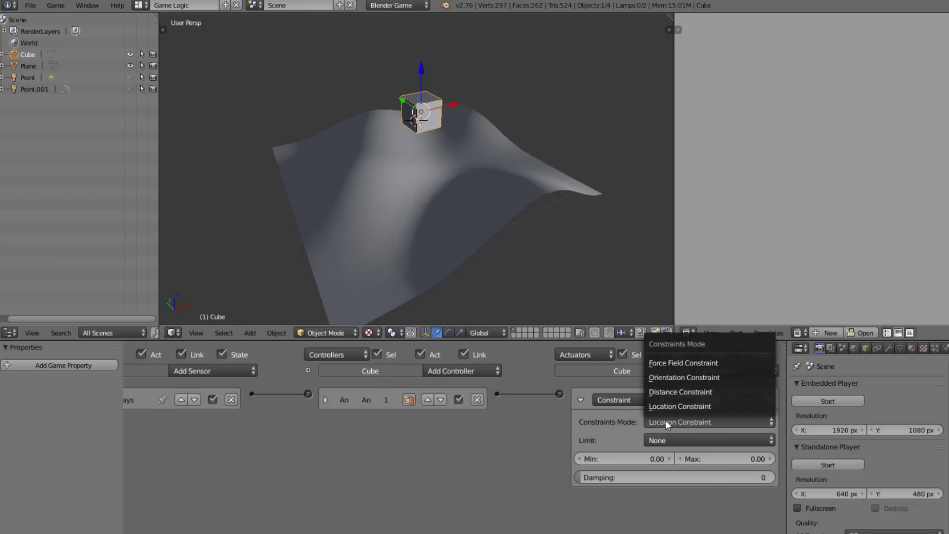
pyautogui.click(734, 393)
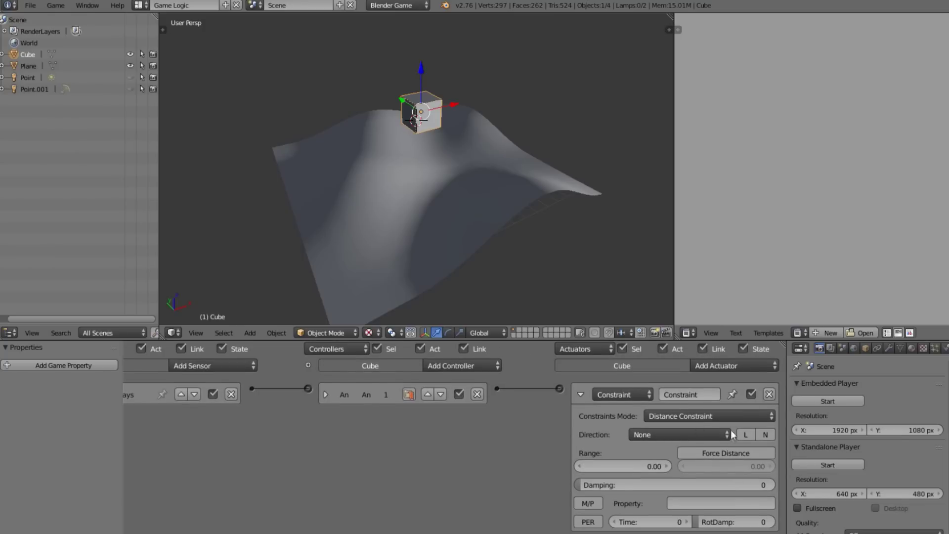
pyautogui.scroll(-2, 254, 418)
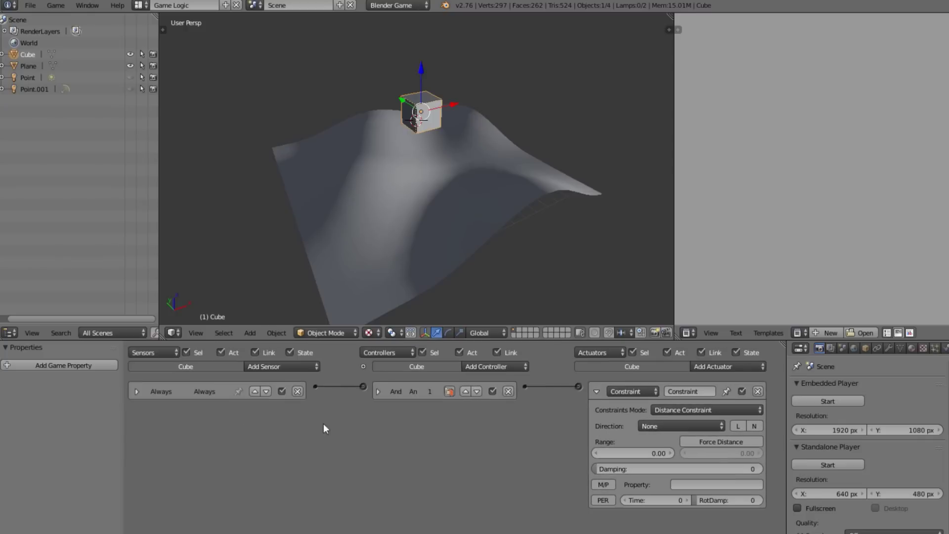
# - Examine the vertical gap between the cube and the terrain surface beneath it
pyautogui.moveTo(326, 116); pyautogui.dragTo(325, 112, button='middle')
pyautogui.scroll(3, 325, 111)
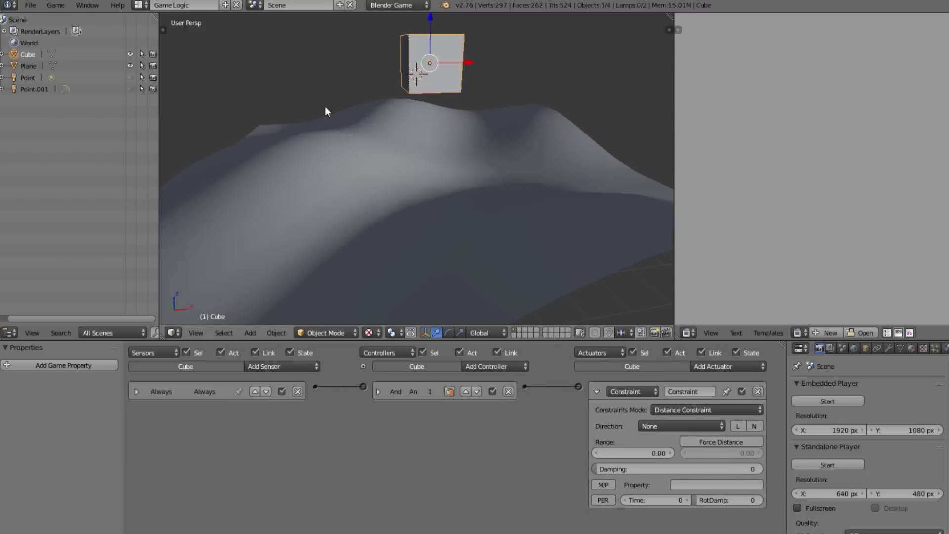
pyautogui.moveTo(463, 132); pyautogui.dragTo(426, 117, button='middle')
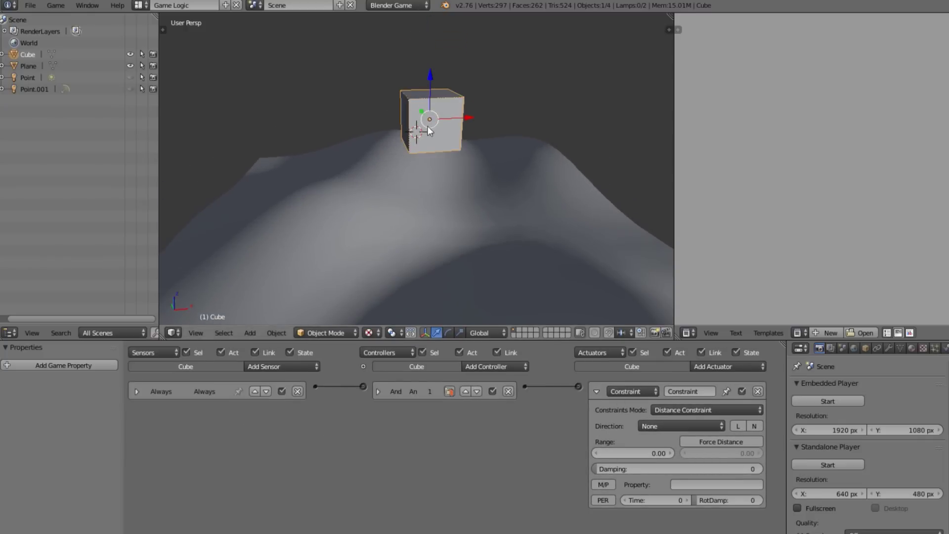
pyautogui.moveTo(430, 227); pyautogui.dragTo(416, 126, button='middle')
pyautogui.click(429, 209)
pyautogui.click(410, 209)
pyautogui.moveTo(410, 208); pyautogui.dragTo(462, 175, button='middle')
pyautogui.moveTo(414, 201); pyautogui.dragTo(436, 127, button='middle')
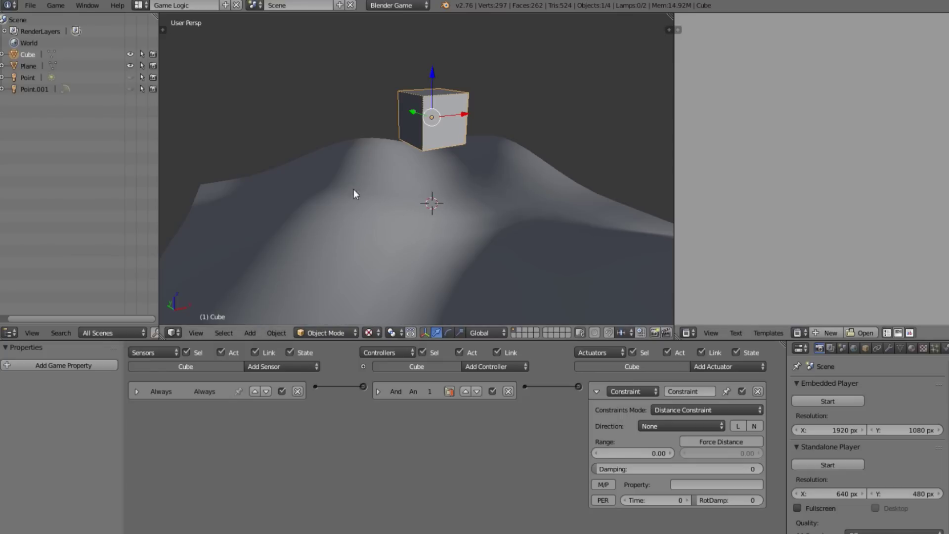
# - Add a Ray sensor to the cube's logic
pyautogui.click(292, 366)
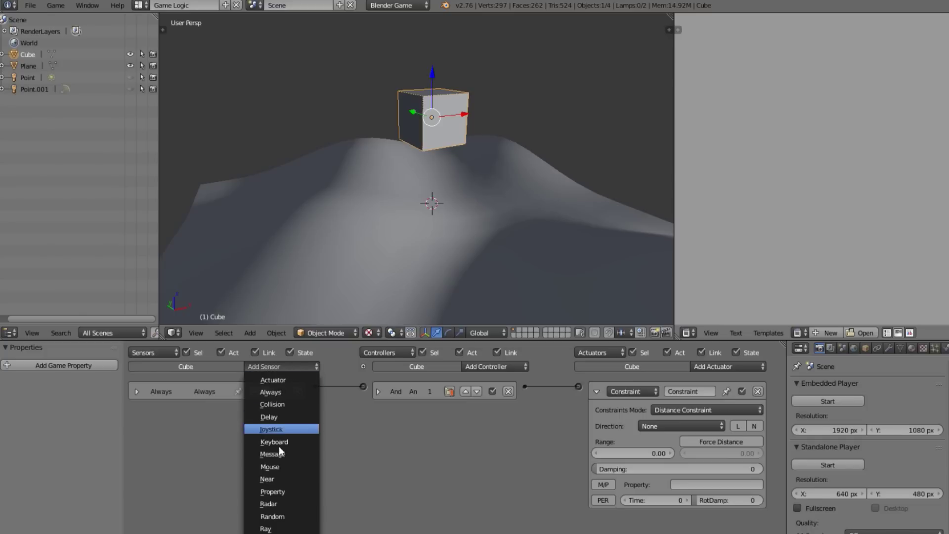
pyautogui.click(280, 529)
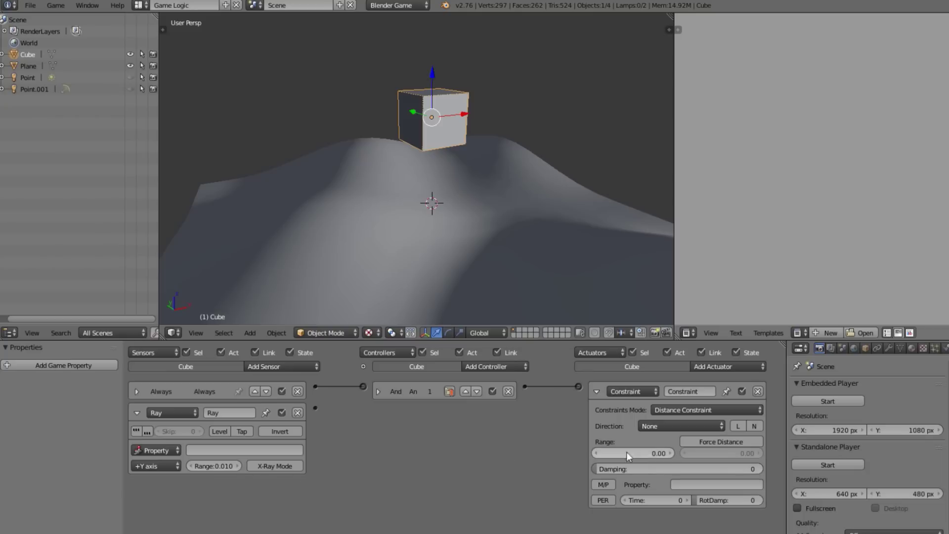
pyautogui.moveTo(297, 225); pyautogui.dragTo(277, 225, button='middle')
pyautogui.scroll(2, 409, 156)
pyautogui.keyDown('shift'); pyautogui.moveTo(409, 156); pyautogui.dragTo(370, 199, button='middle'); pyautogui.keyUp('shift')
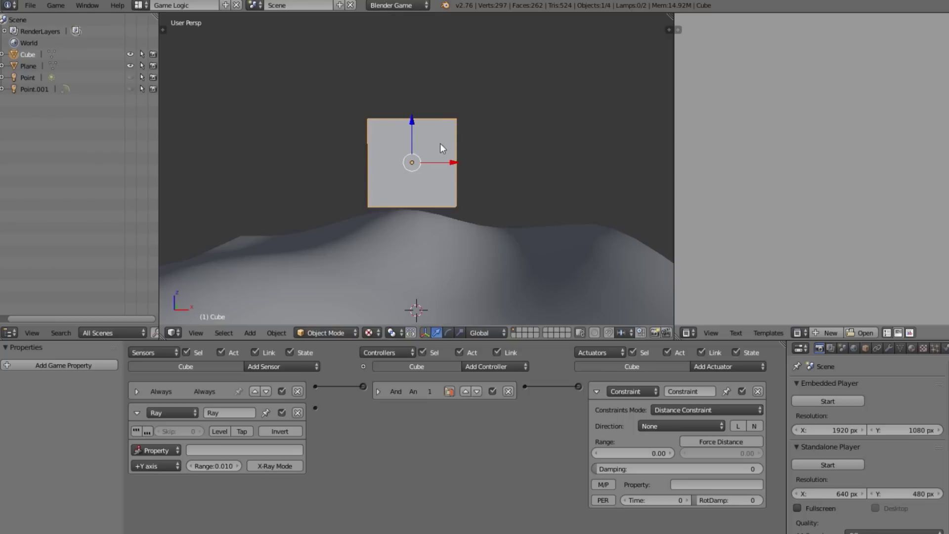
pyautogui.moveTo(440, 144); pyautogui.dragTo(374, 240, button='middle')
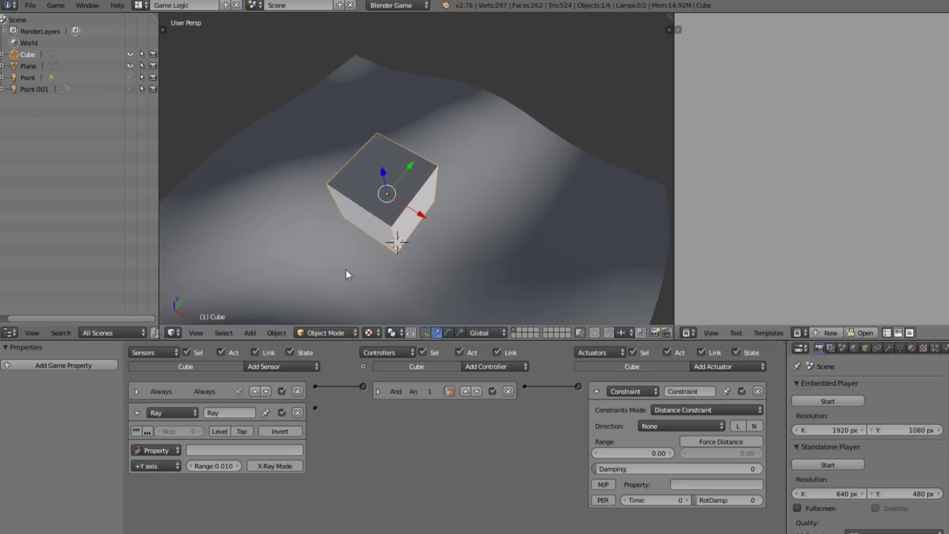
pyautogui.moveTo(346, 269); pyautogui.dragTo(404, 181, button='middle')
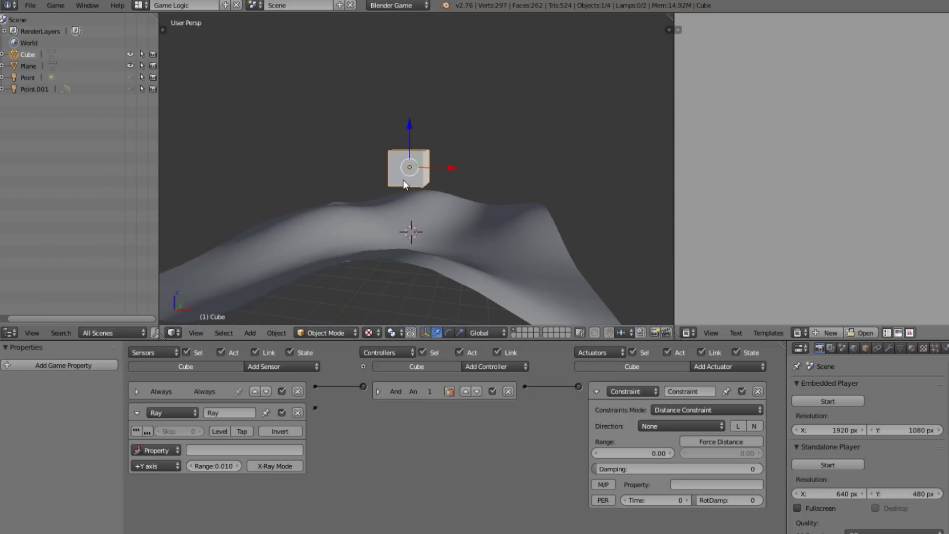
# - Stack two duplicates of the cube beneath it along the Z axis, down toward the terrain
pyautogui.hotkey('shift', 'd')
pyautogui.press('z')
pyautogui.click(405, 212)
pyautogui.hotkey('shift', 'd')
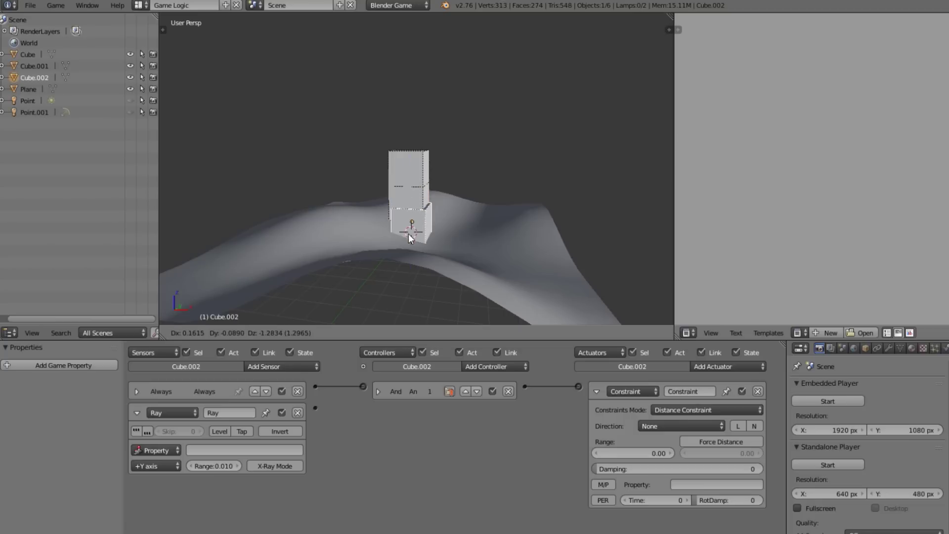
pyautogui.press('z')
pyautogui.click(412, 244)
# - Delete both duplicate cubes below the original
pyautogui.keyDown('shift'); pyautogui.click(420, 205); pyautogui.keyUp('shift')
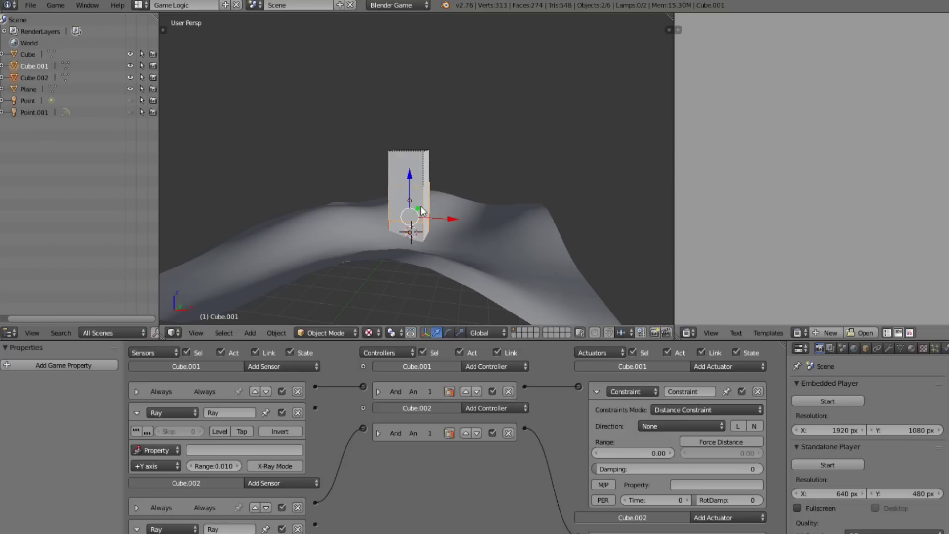
pyautogui.press('x')
pyautogui.click(420, 206)
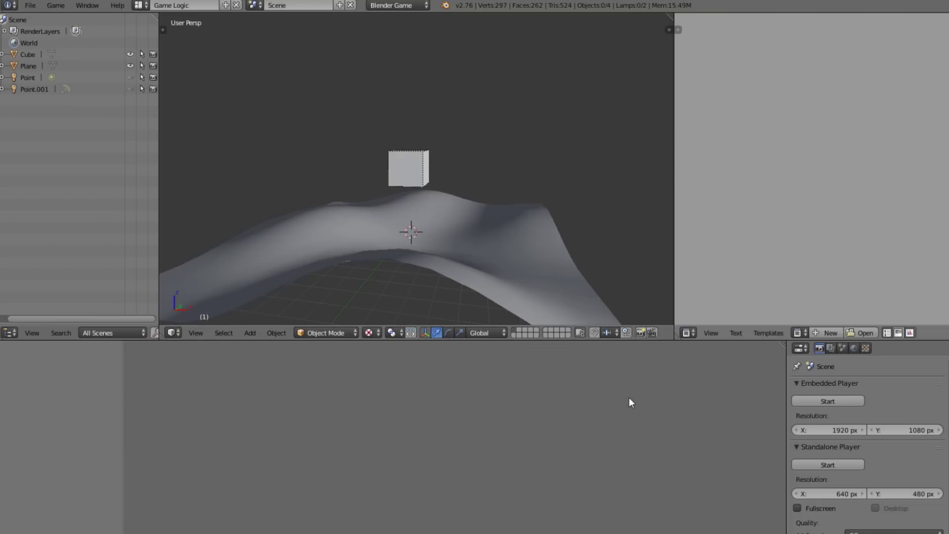
# - Set the original cube's Distance Constraint range to 6.00 and its direction to the -Z axis
pyautogui.click(395, 158)
pyautogui.click(646, 453)
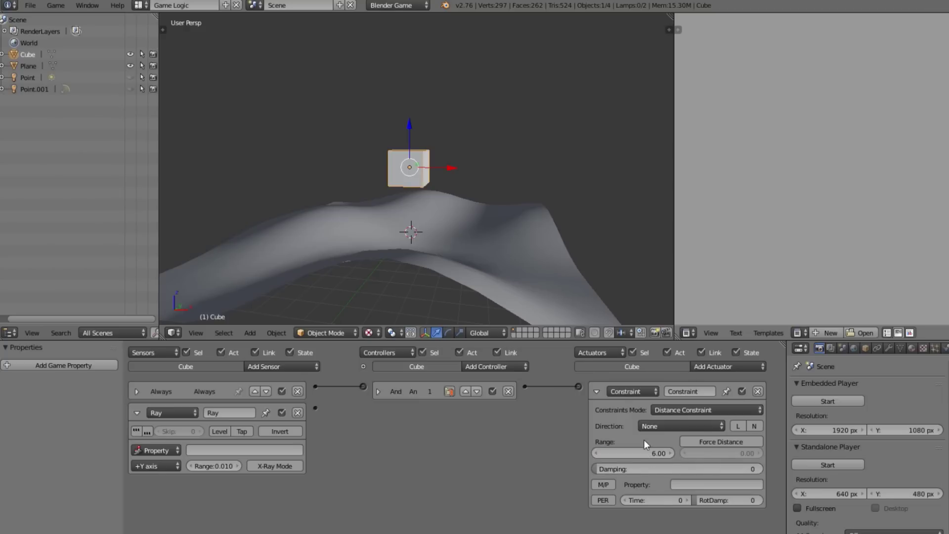
pyautogui.scroll(2, 746, 484)
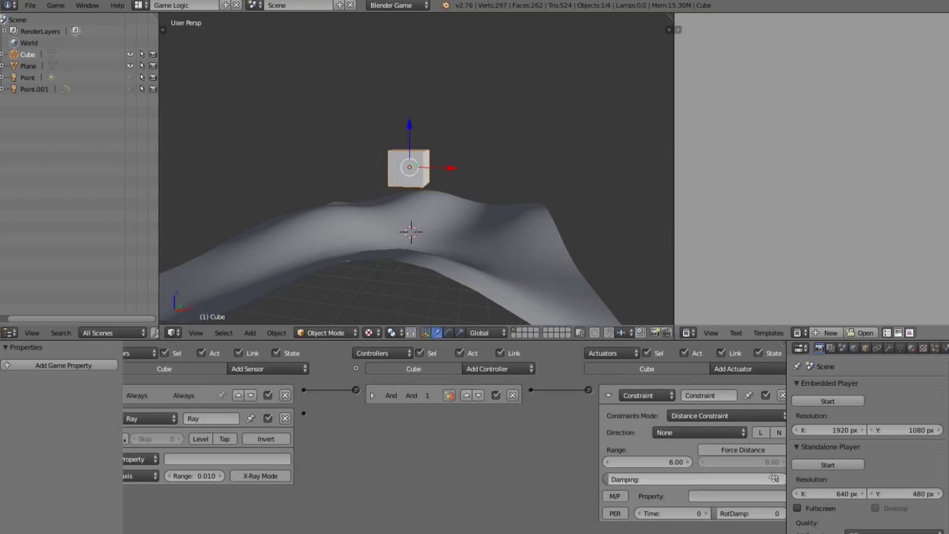
pyautogui.click(670, 430)
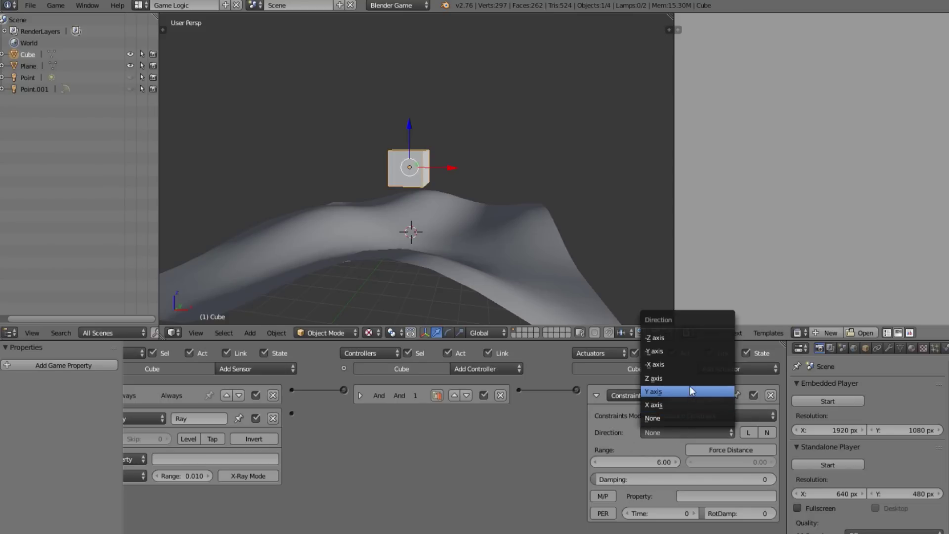
pyautogui.click(681, 338)
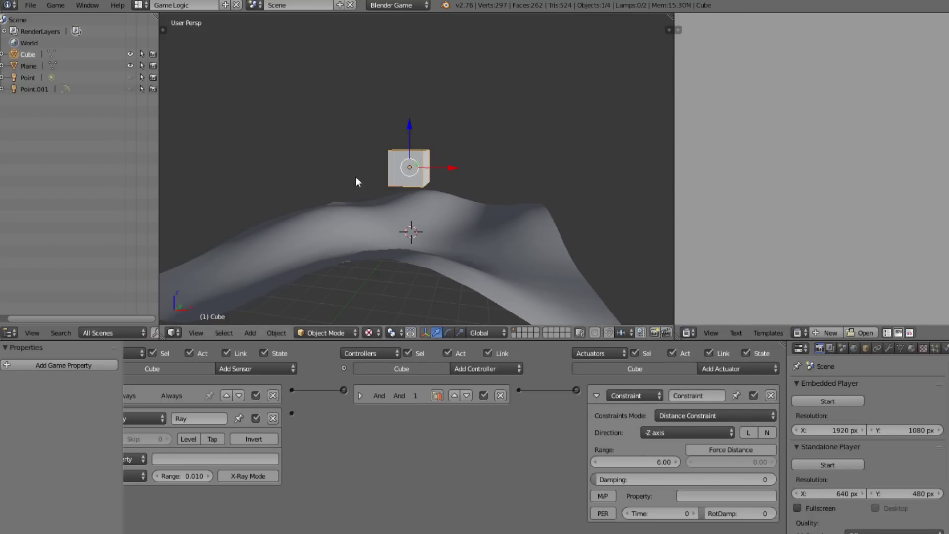
# - Run the game to see how the cube behaves over the terrain, and stop it
pyautogui.moveTo(356, 178); pyautogui.dragTo(449, 203, button='middle')
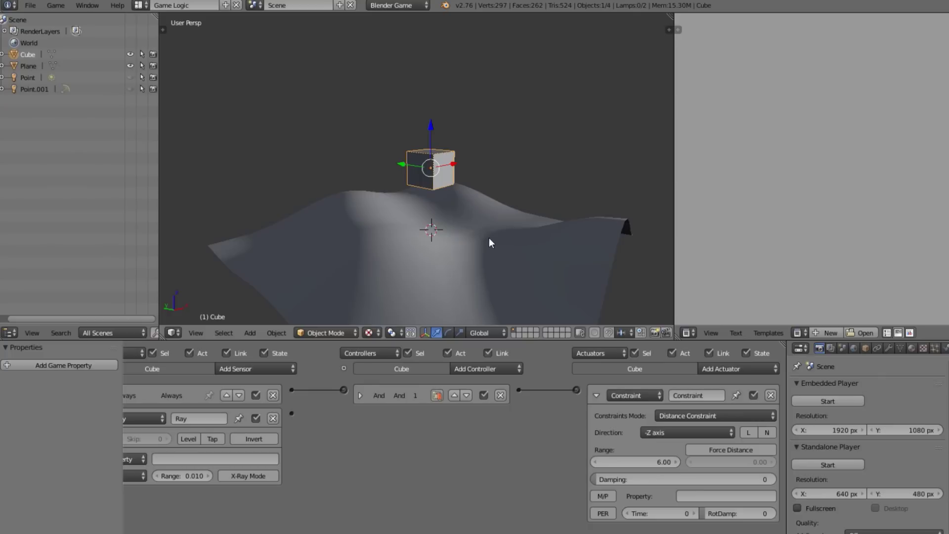
pyautogui.press('p')
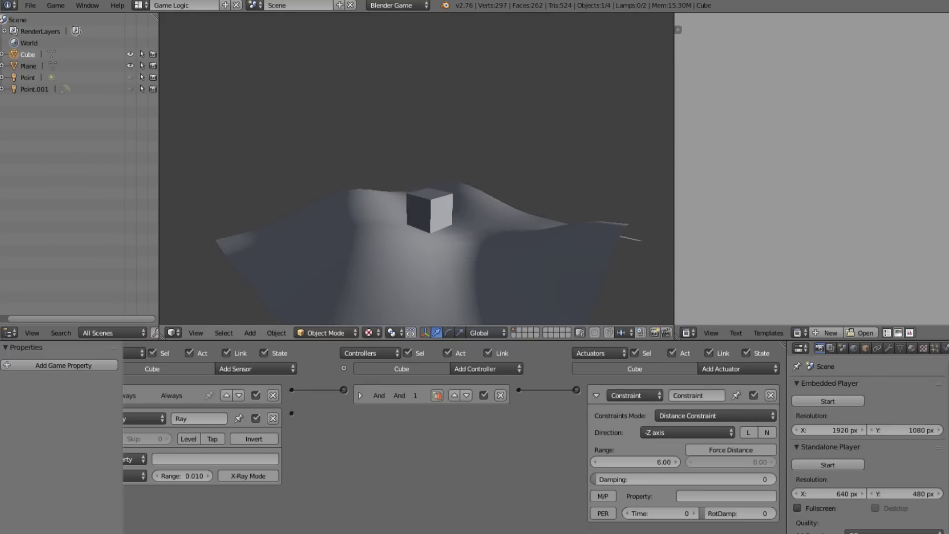
pyautogui.press('Escape')
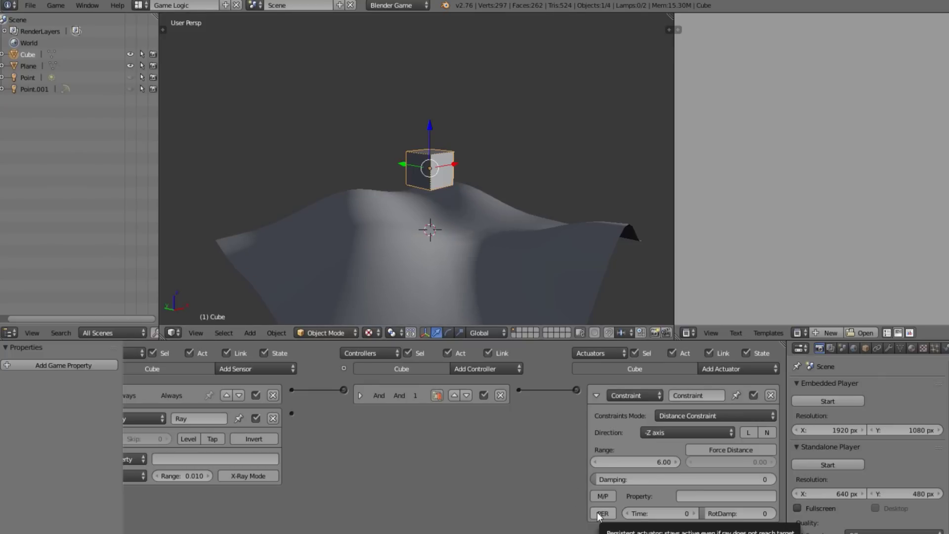
# - Make the Constraint actuator persistent (PER) and test the cube in the running game
pyautogui.click(600, 514)
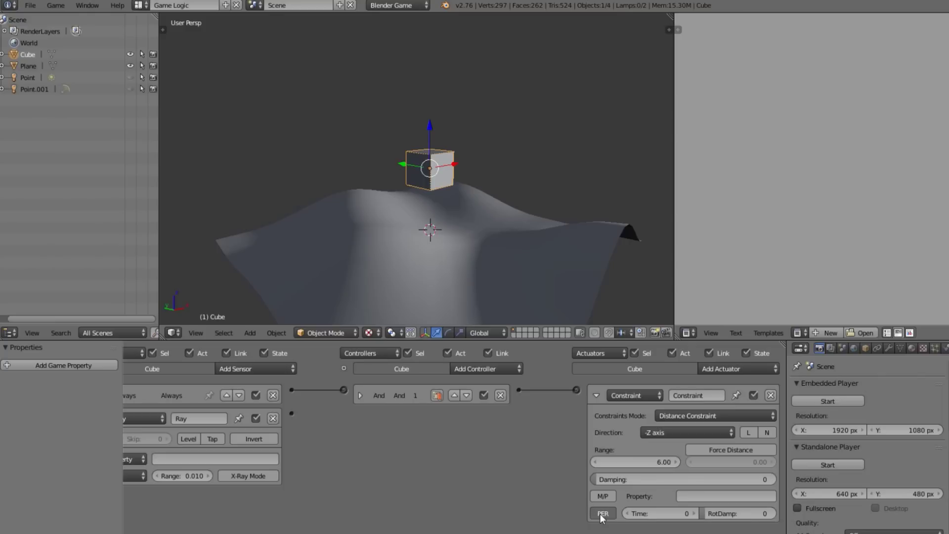
pyautogui.moveTo(528, 158); pyautogui.dragTo(457, 153, button='middle')
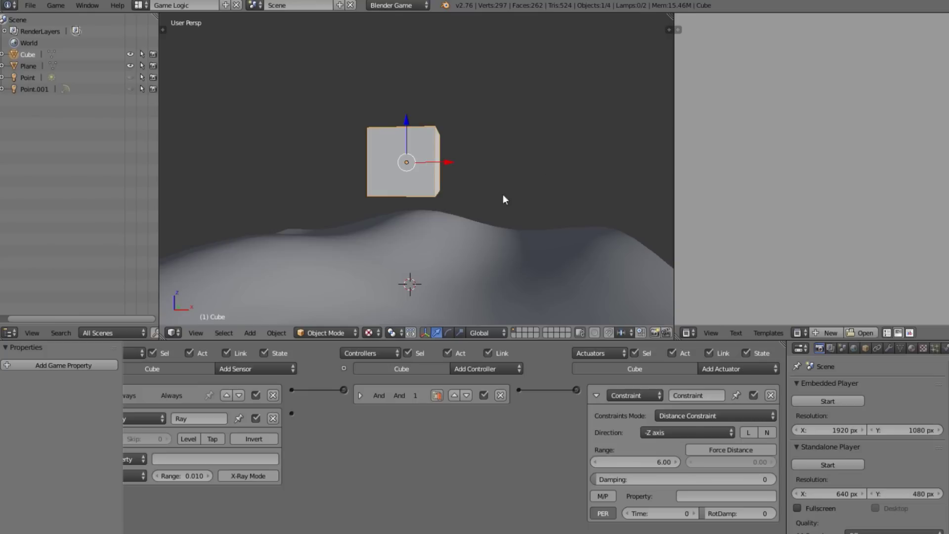
pyautogui.moveTo(503, 196); pyautogui.dragTo(461, 198, button='middle')
pyautogui.press('p')
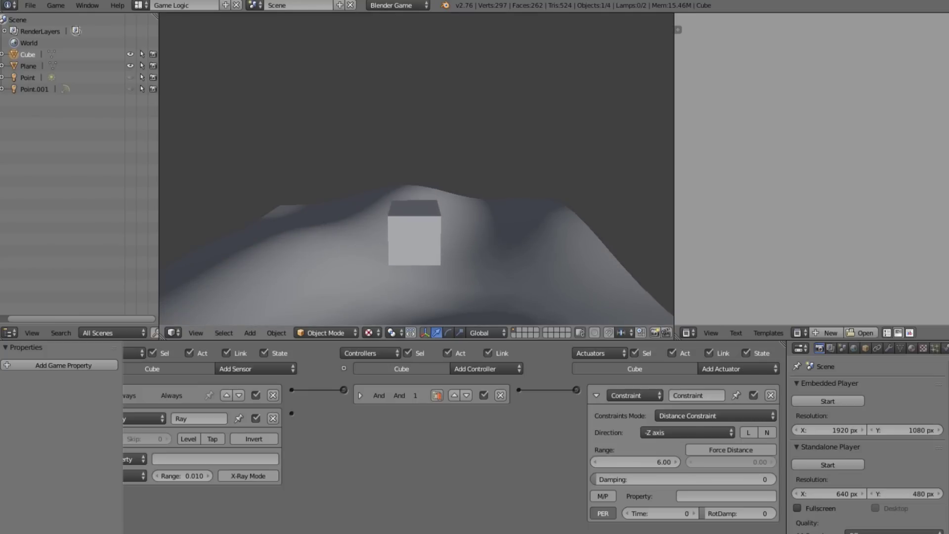
pyautogui.press('Escape')
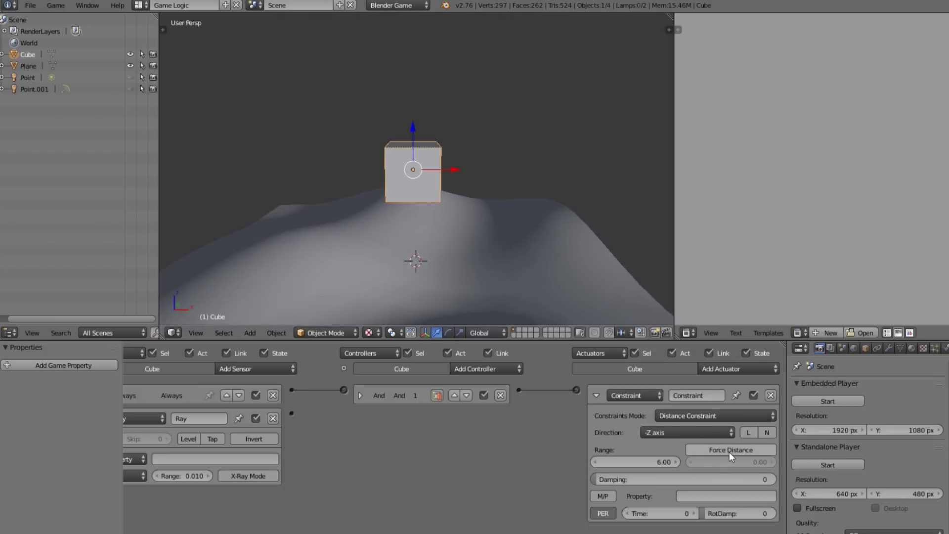
# - Enable Force Distance on the Constraint actuator and test-run the game from different views
pyautogui.click(729, 450)
pyautogui.press('p')
pyautogui.press('Escape')
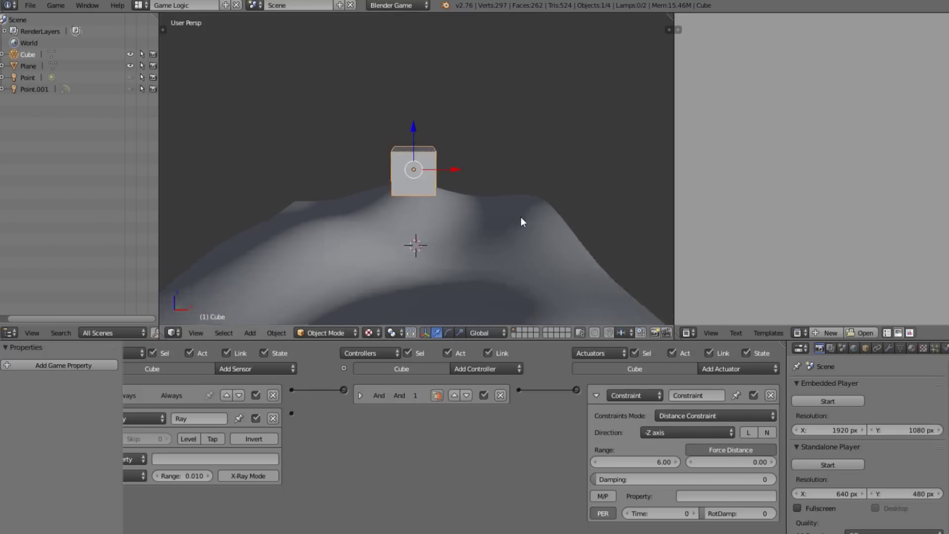
pyautogui.moveTo(523, 222); pyautogui.dragTo(404, 146, button='middle')
pyautogui.press('p')
pyautogui.press('Escape')
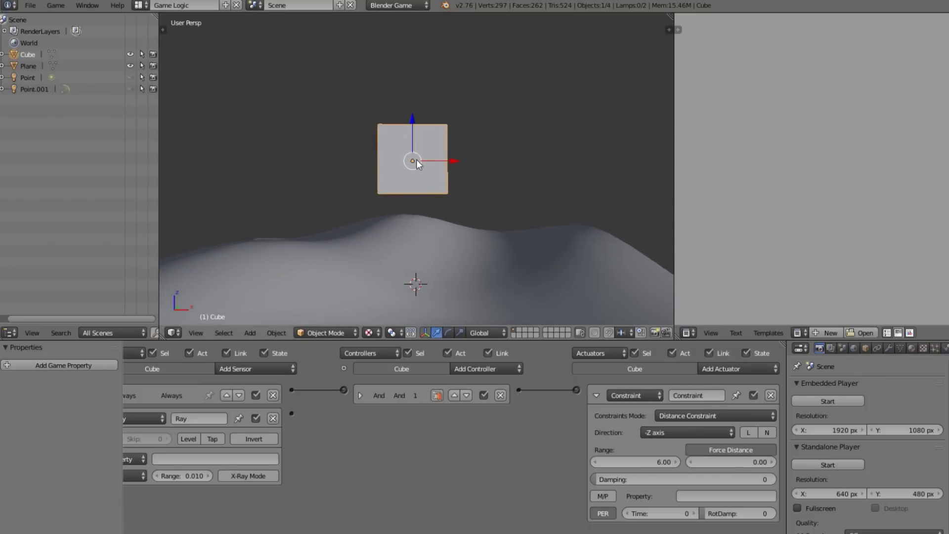
# - Lower the cube along the Z axis so that it sinks into the terrain
pyautogui.scroll(-2, 416, 160)
pyautogui.press('g')
pyautogui.rightClick(403, 226)
pyautogui.moveTo(402, 227); pyautogui.dragTo(456, 260, button='middle')
pyautogui.press('g')
pyautogui.press('z')
pyautogui.click(455, 33)
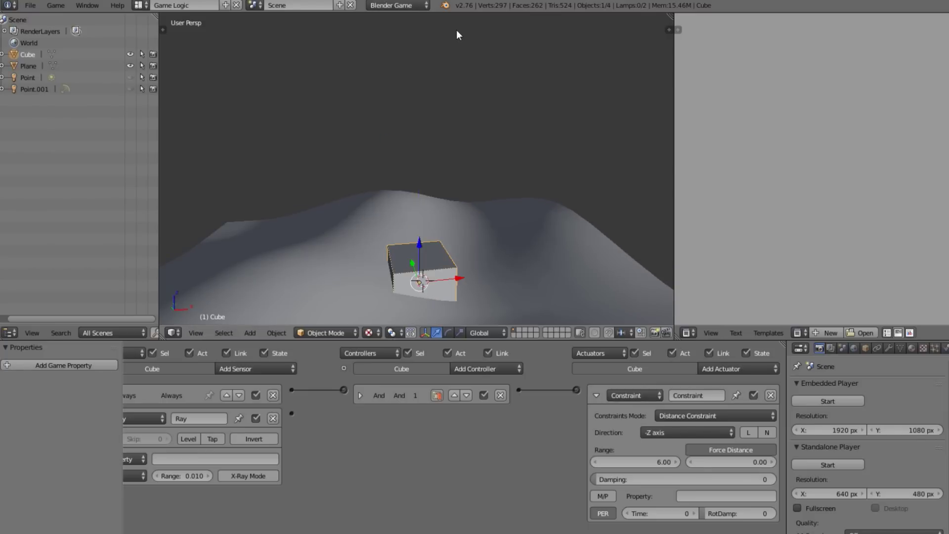
# - Inspect the sunken cube in wireframe, undo its move, and restore Texture viewport shading
pyautogui.press('z')
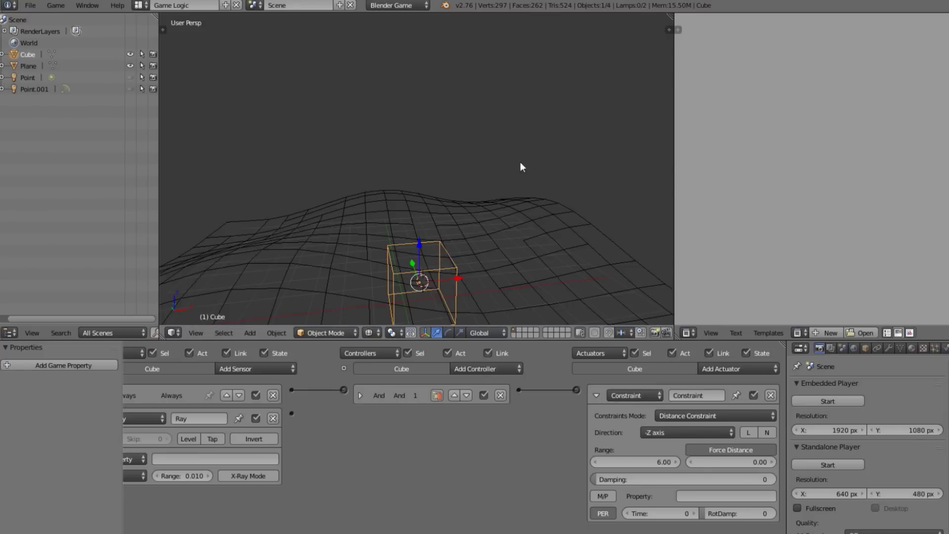
pyautogui.press('z')
pyautogui.hotkey('ctrl', 'z')
pyautogui.click(368, 333)
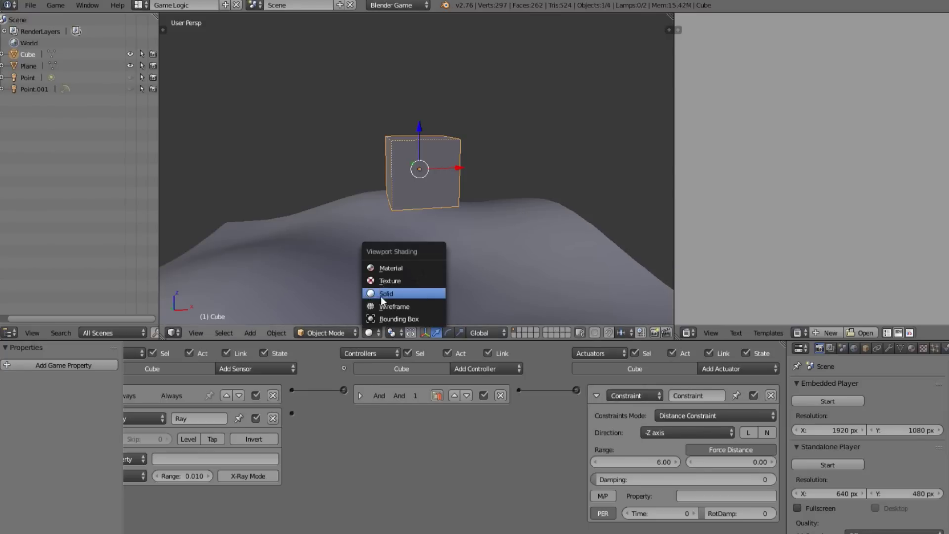
pyautogui.click(384, 282)
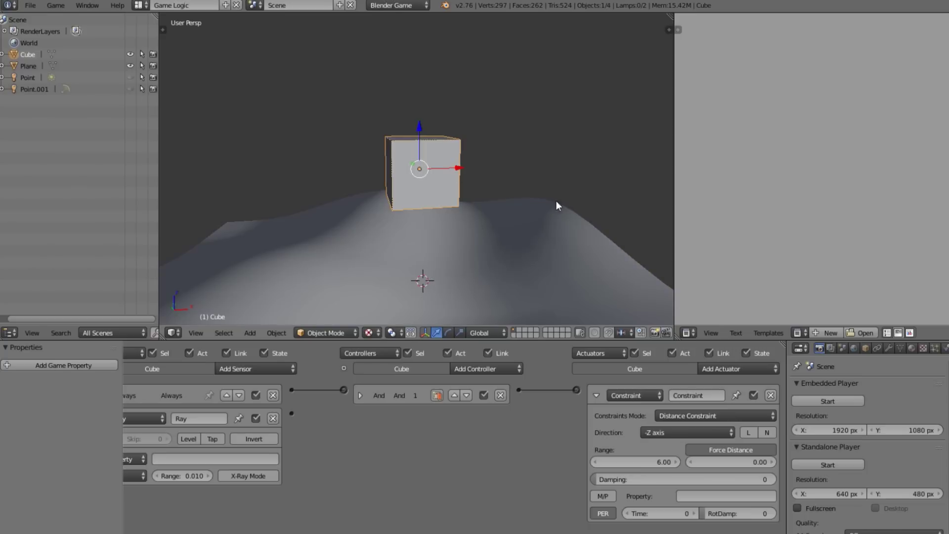
# - Set the Constraint actuator's forced distance to 1.00
pyautogui.click(743, 462)
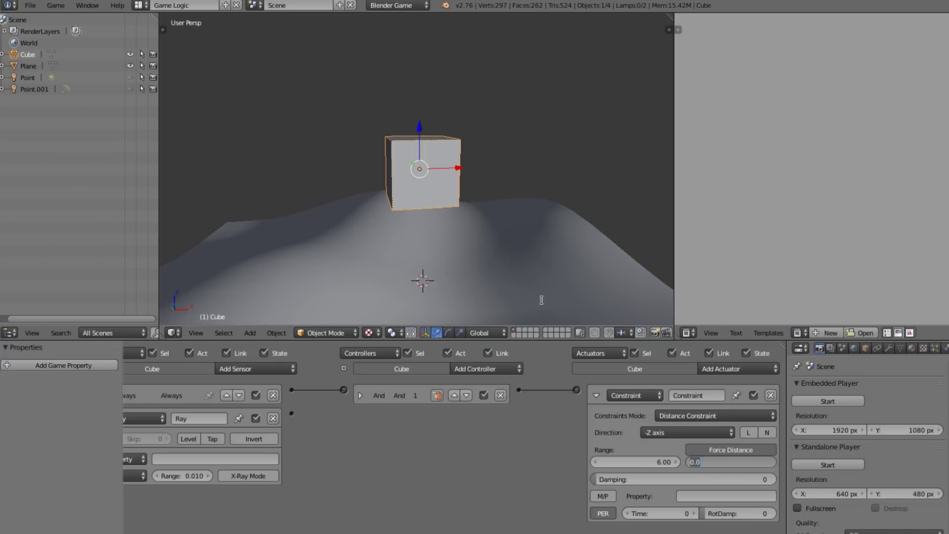
pyautogui.click(445, 178)
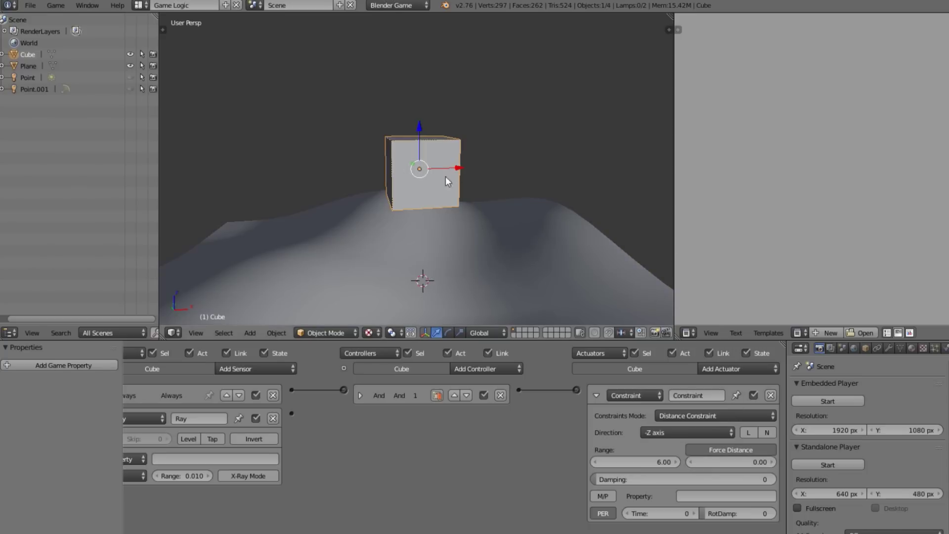
pyautogui.click(722, 457)
pyautogui.write('1')
pyautogui.press('Return')
# - Examine the cube's position above the terrain and run the game twice to check the constraint's effect
pyautogui.moveTo(447, 174); pyautogui.dragTo(410, 170, button='middle')
pyautogui.scroll(3, 404, 187)
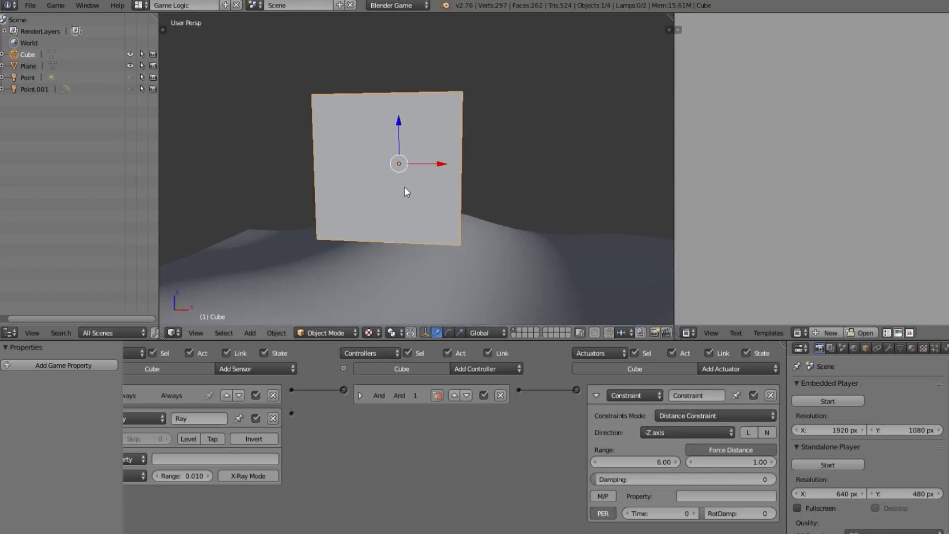
pyautogui.scroll(-4, 393, 242)
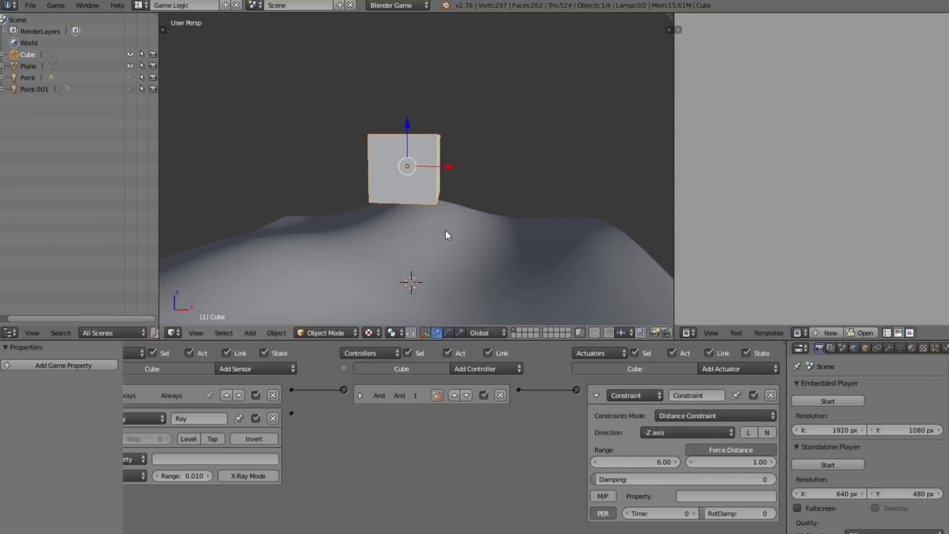
pyautogui.press('p')
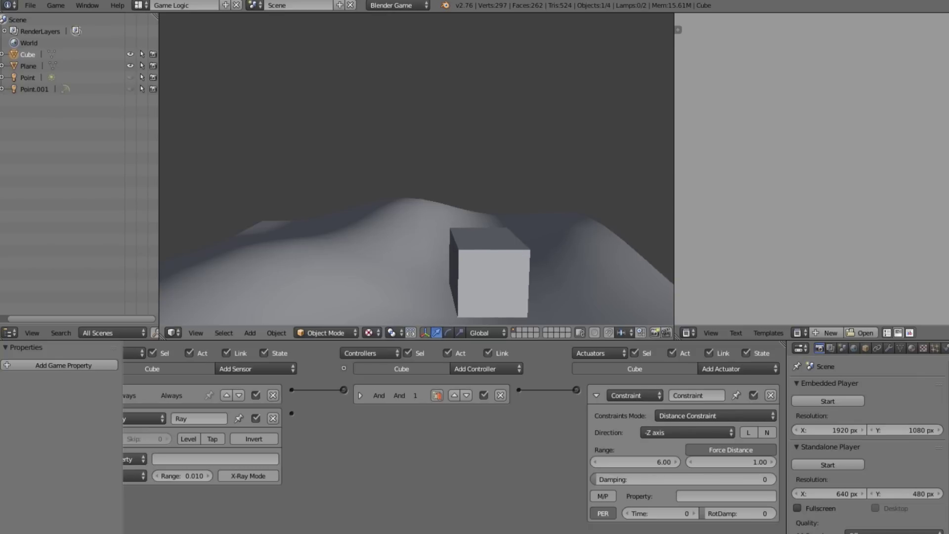
pyautogui.press('Escape')
pyautogui.press('p')
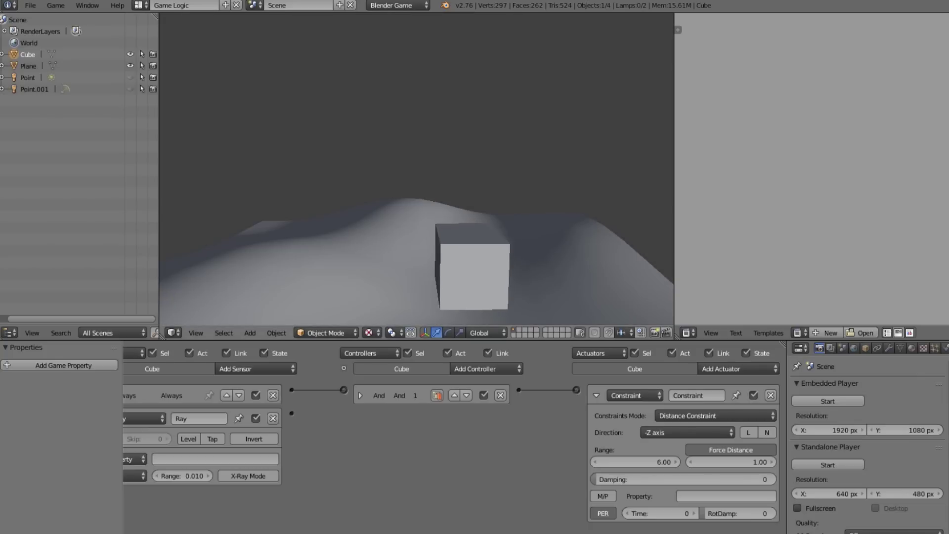
pyautogui.press('Escape')
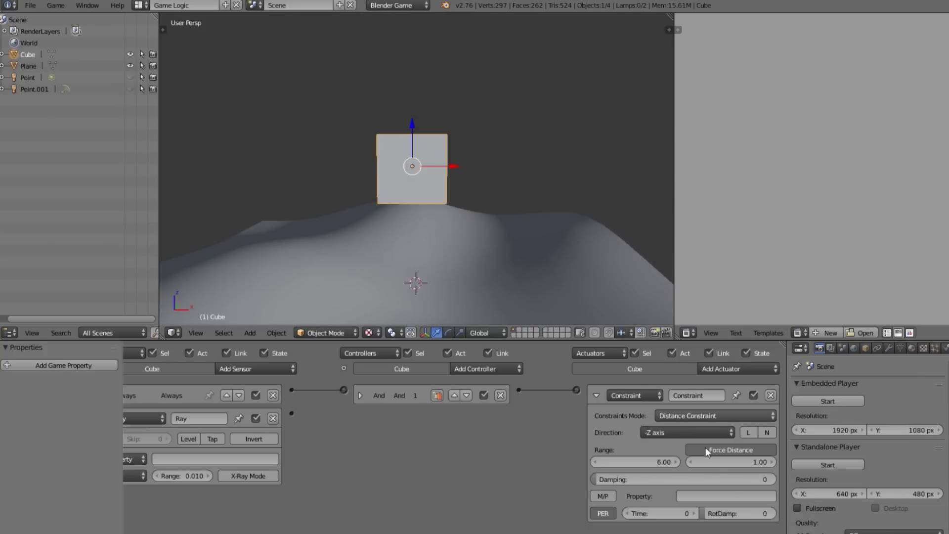
# - Set the Constraint actuator's damping to 5 and run the game twice to test the motion
pyautogui.click(704, 480)
pyautogui.write('5')
pyautogui.press('Return')
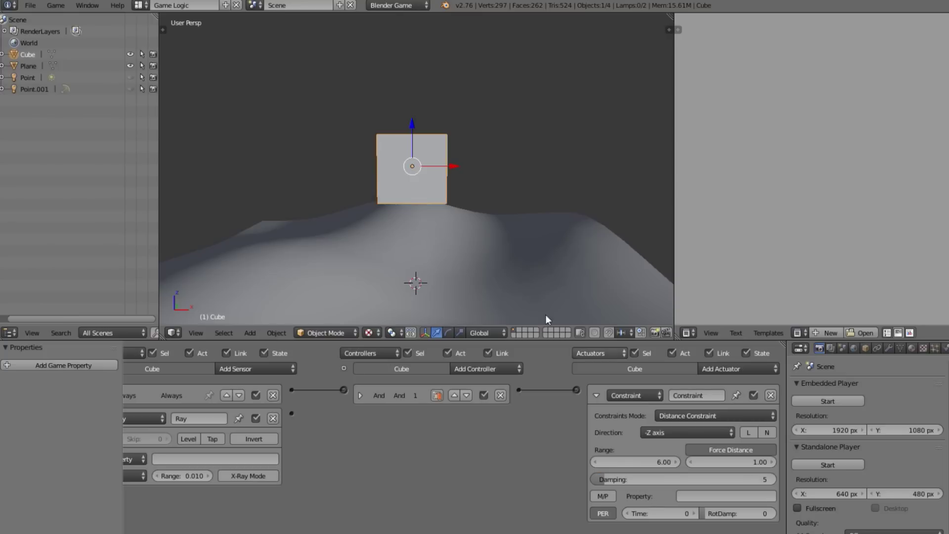
pyautogui.press('p')
pyautogui.press('Escape')
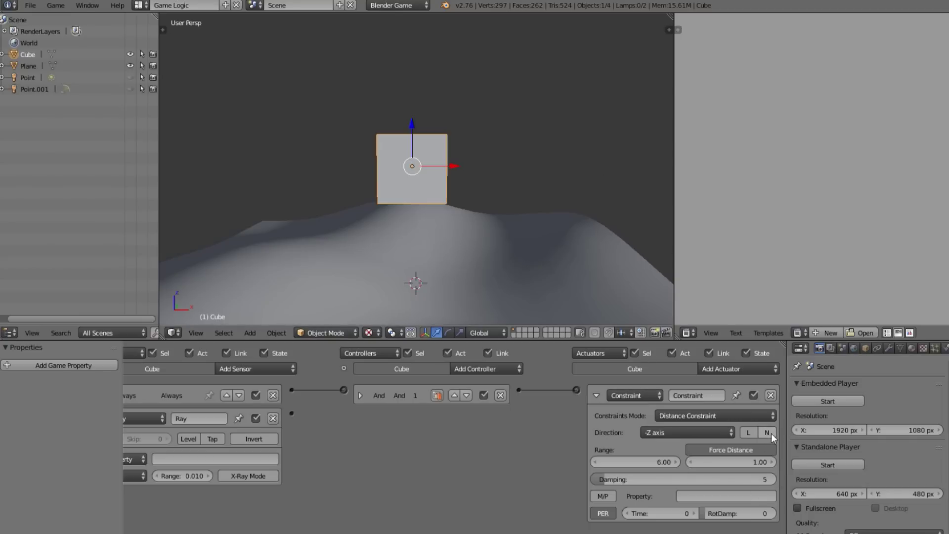
pyautogui.press('p')
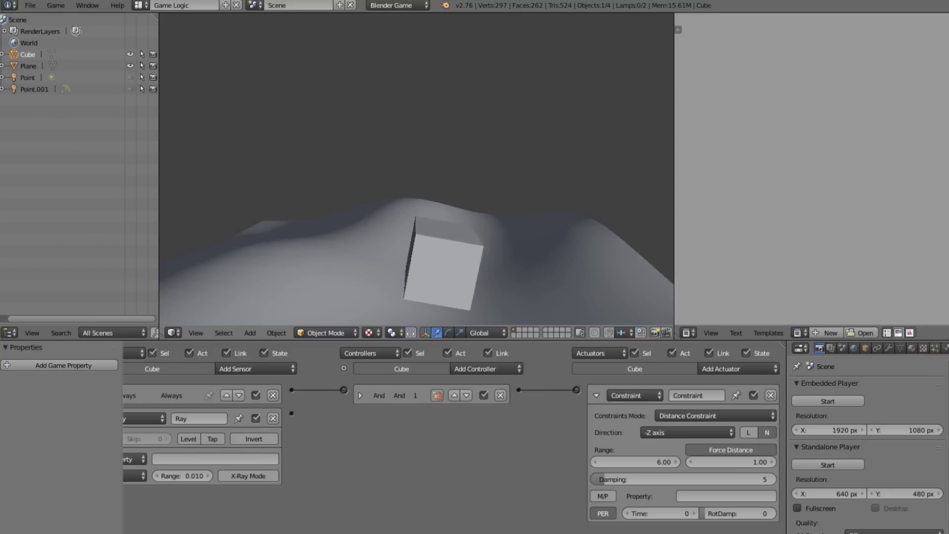
pyautogui.press('Escape')
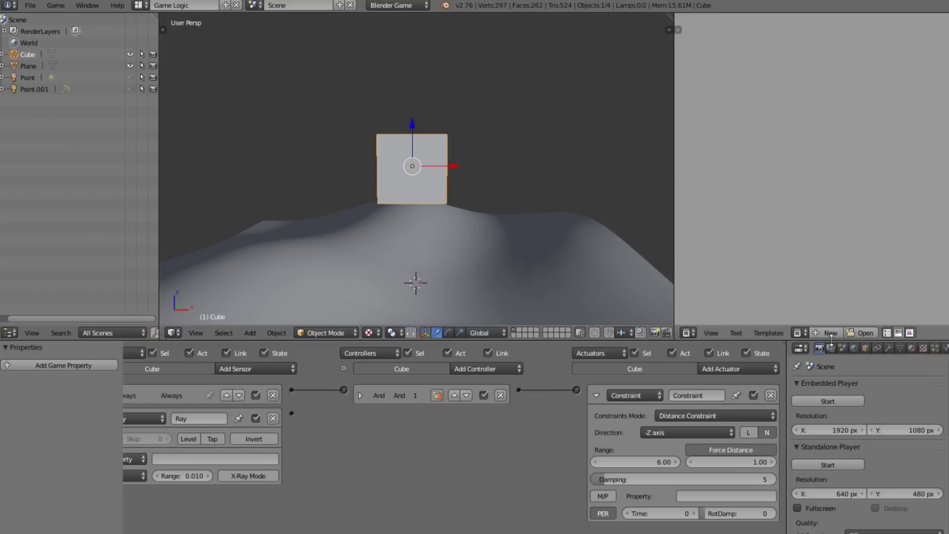
# - Change the cube's collision bounds to Sphere in its physics settings and run the game
pyautogui.click(945, 348)
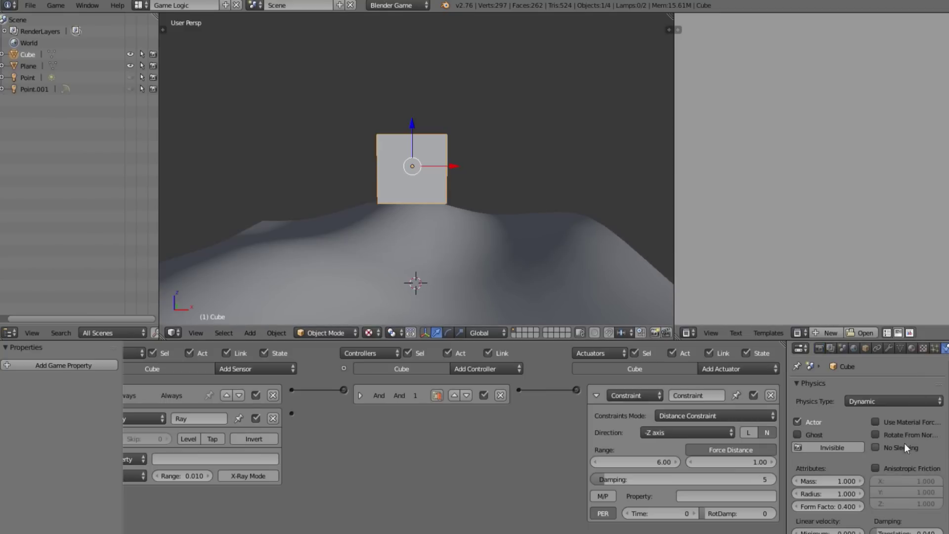
pyautogui.scroll(-8, 903, 443)
pyautogui.click(866, 511)
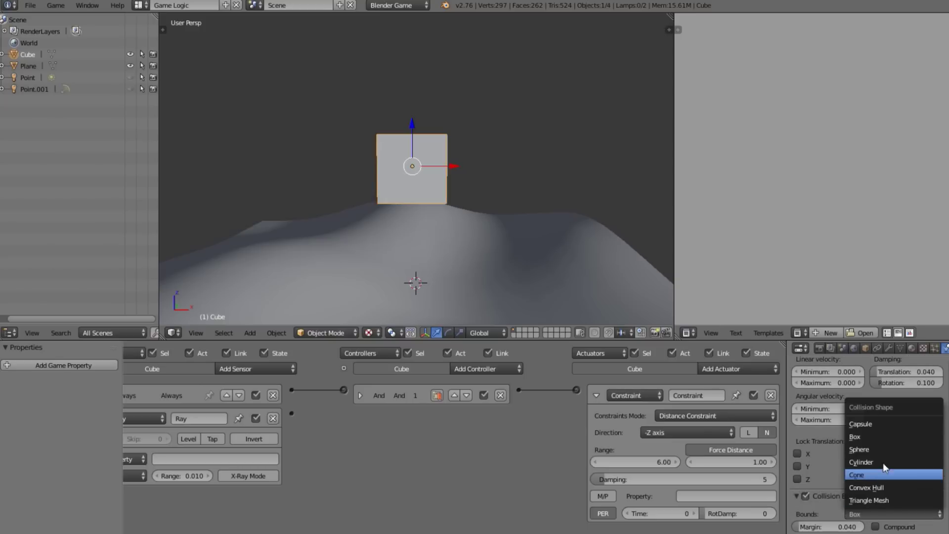
pyautogui.click(884, 448)
pyautogui.press('p')
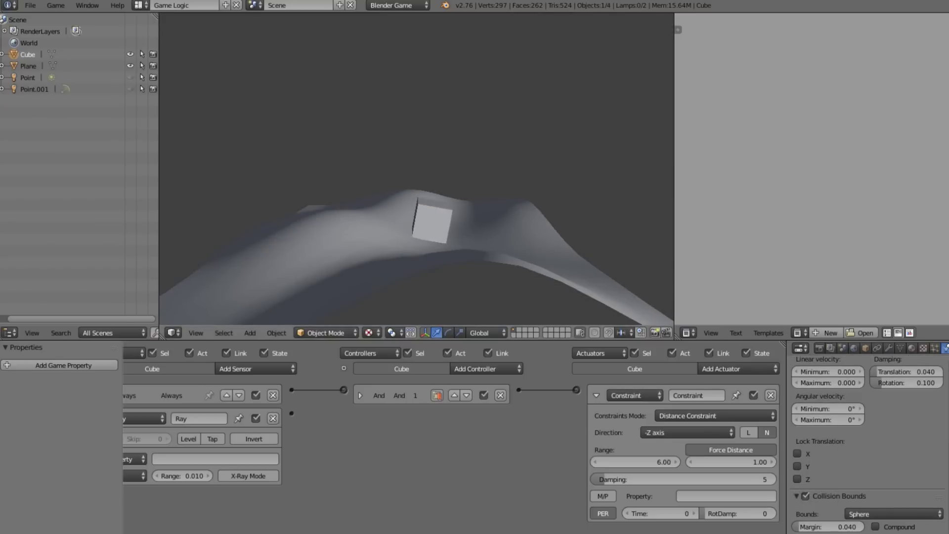
# - Stop the game and replace the cube's Ray sensor with a Keyboard sensor
pyautogui.press('Escape')
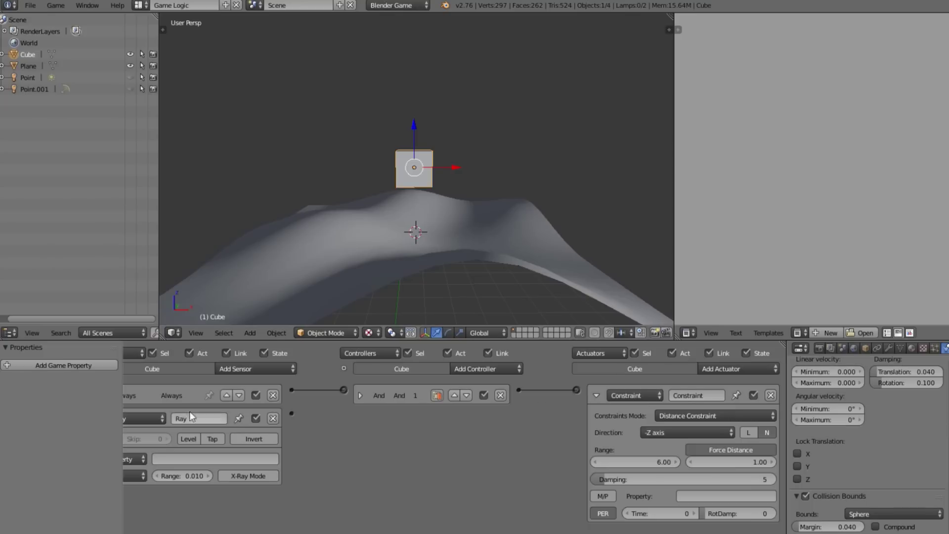
pyautogui.click(273, 418)
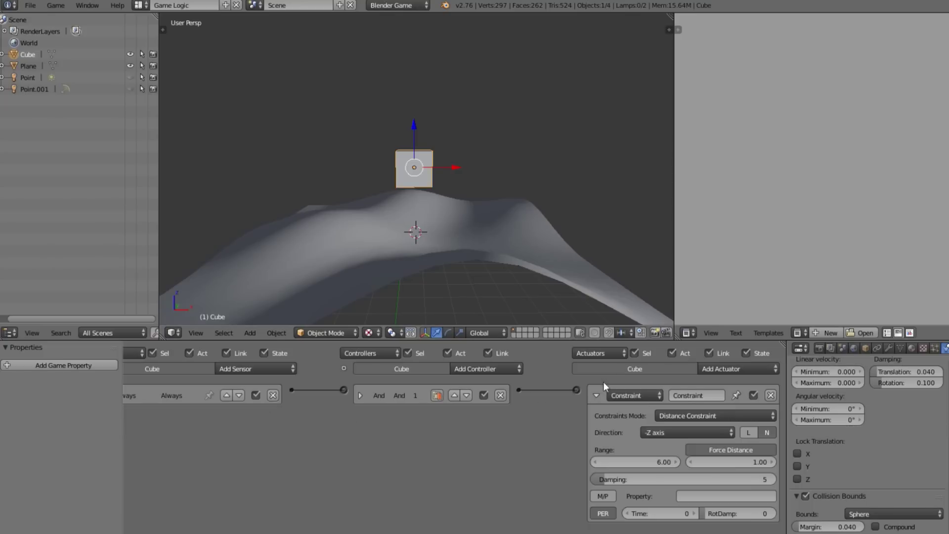
pyautogui.click(294, 371)
pyautogui.click(256, 390)
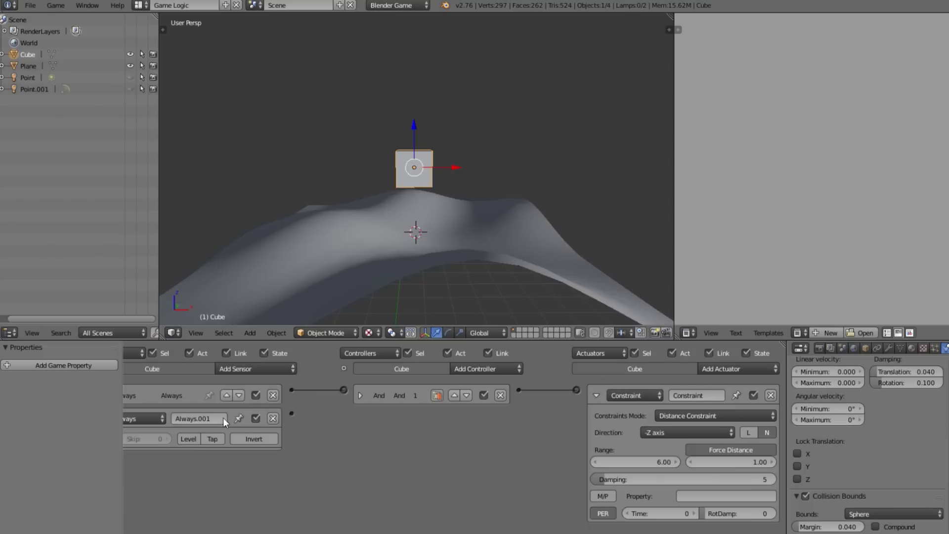
pyautogui.click(273, 418)
pyautogui.click(266, 370)
pyautogui.click(263, 449)
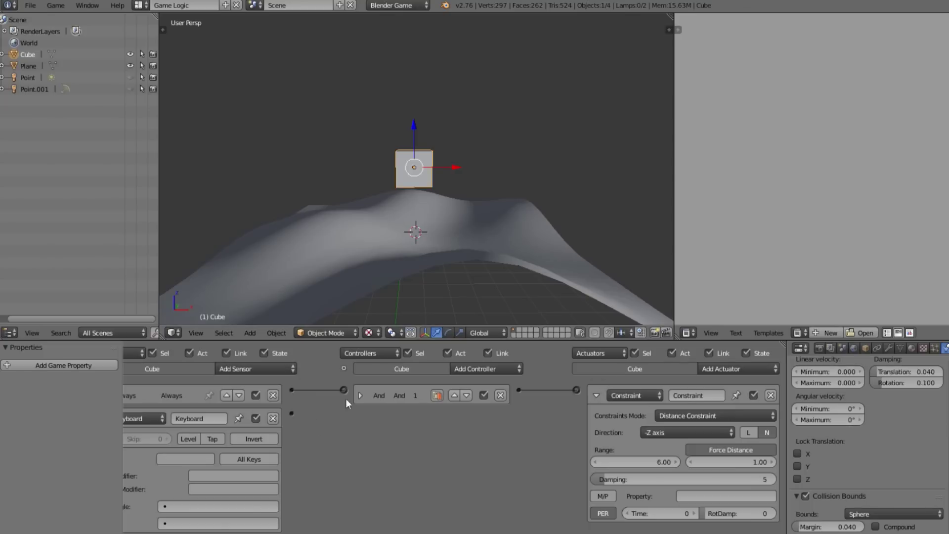
# - Add a Motion actuator to the cube and link it to the Keyboard sensor through a new And controller
pyautogui.click(742, 372)
pyautogui.click(741, 248)
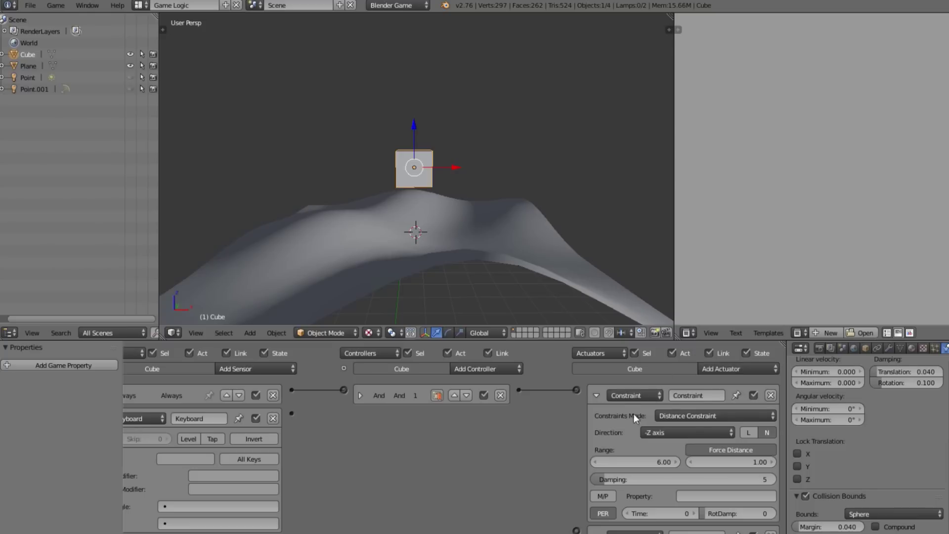
pyautogui.scroll(-3, 339, 400)
pyautogui.moveTo(541, 457); pyautogui.dragTo(577, 473)
pyautogui.scroll(-1, 691, 489)
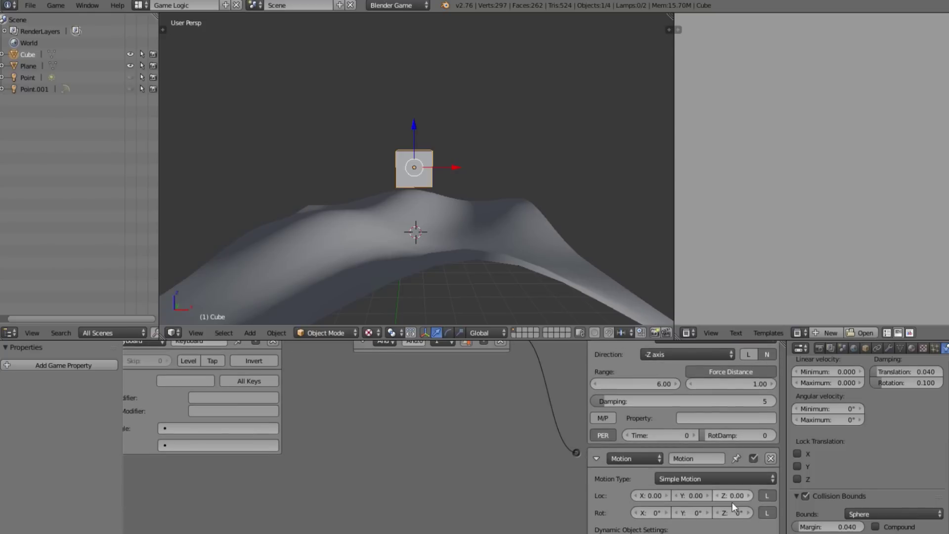
# - Set the Motion actuator's X location to 1.00 and run the game
pyautogui.click(683, 495)
pyautogui.write('1')
pyautogui.press('Return')
pyautogui.press('p')
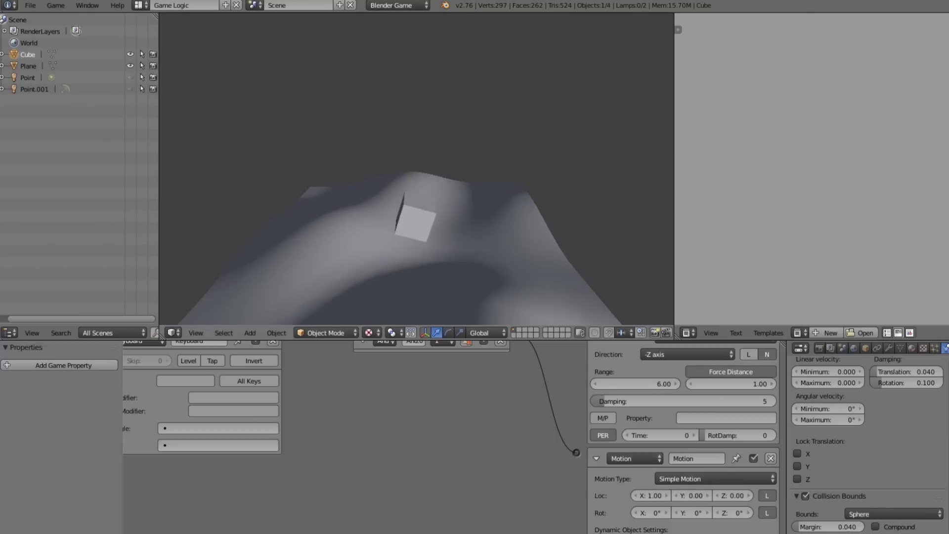
pyautogui.press('Escape')
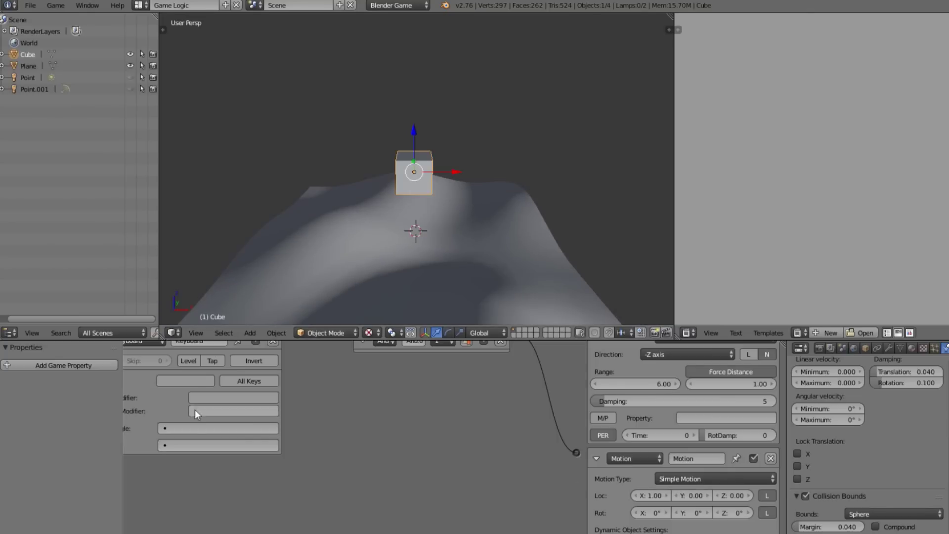
# - Assign the W key to the Keyboard sensor and run the game twice to test the cube's movement
pyautogui.click(198, 381)
pyautogui.press('w')
pyautogui.press('p')
pyautogui.press('w')
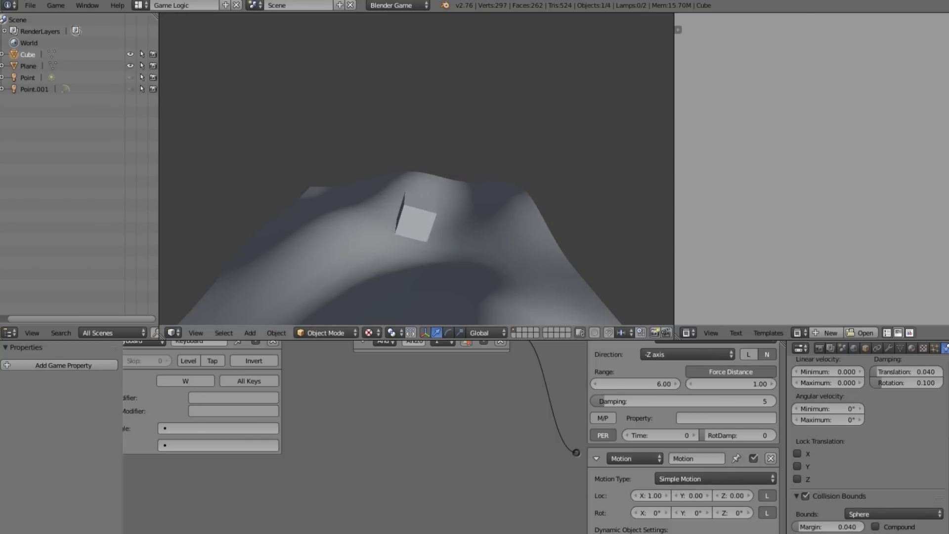
pyautogui.press('Escape')
pyautogui.press('p')
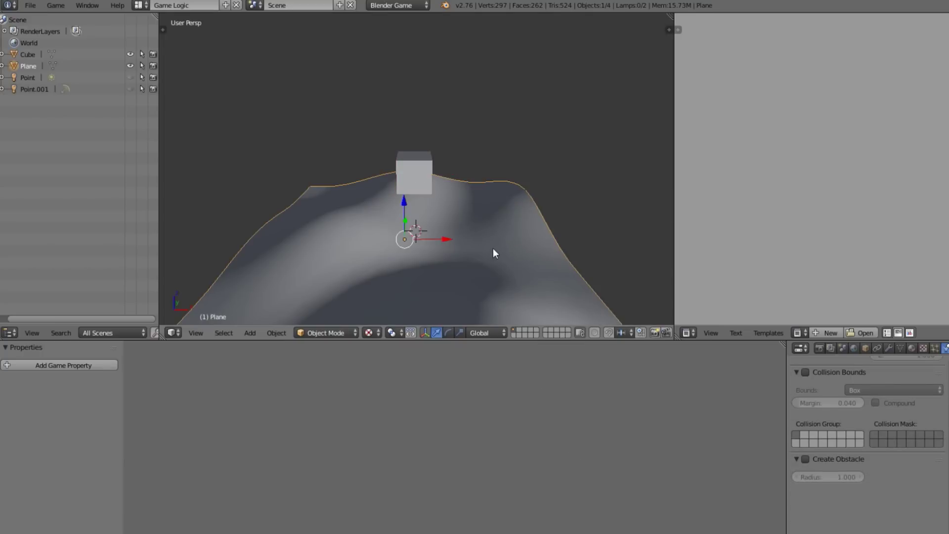
pyautogui.press('Escape')
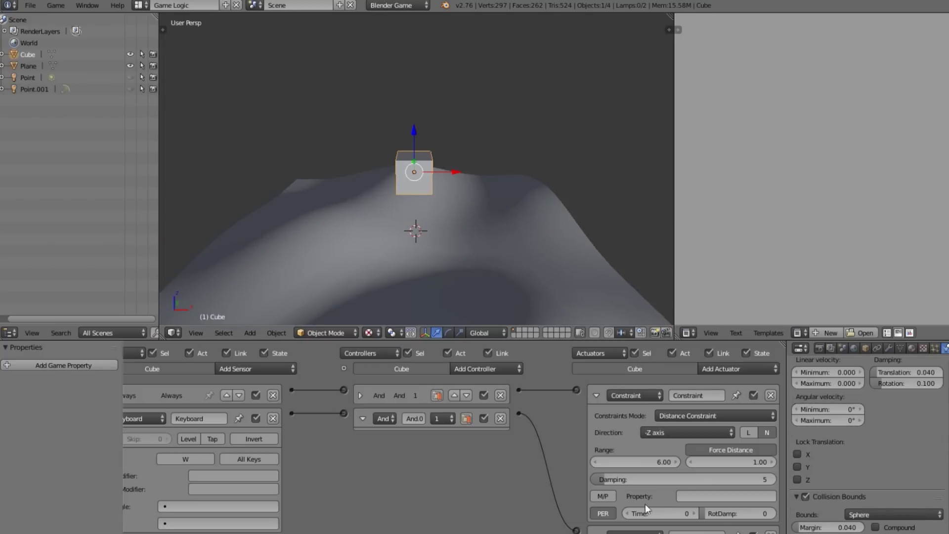
# - Set the Motion actuator's X location to -0.10 and test moving the cube with W in the game
pyautogui.scroll(-5, 645, 503)
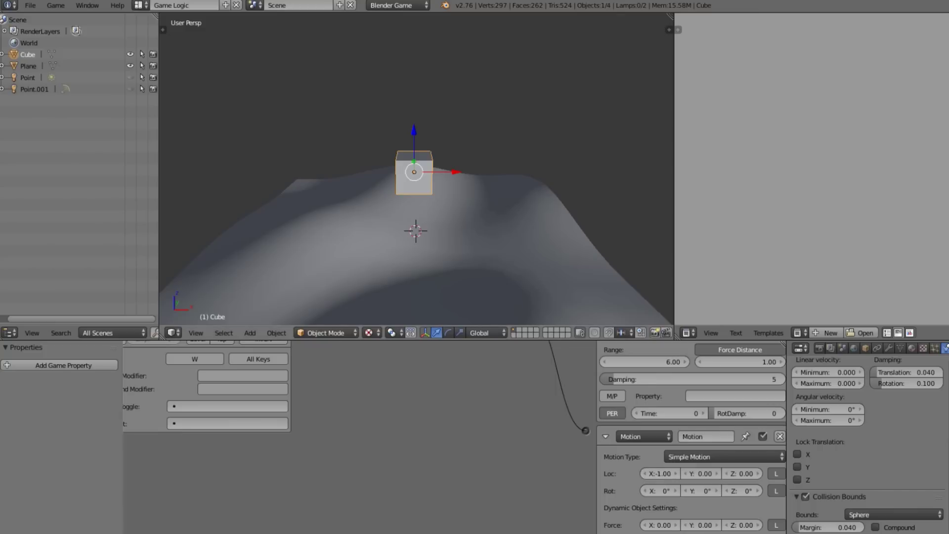
pyautogui.press('p')
pyautogui.press('w')
pyautogui.press('Escape')
pyautogui.press('p')
pyautogui.press('w')
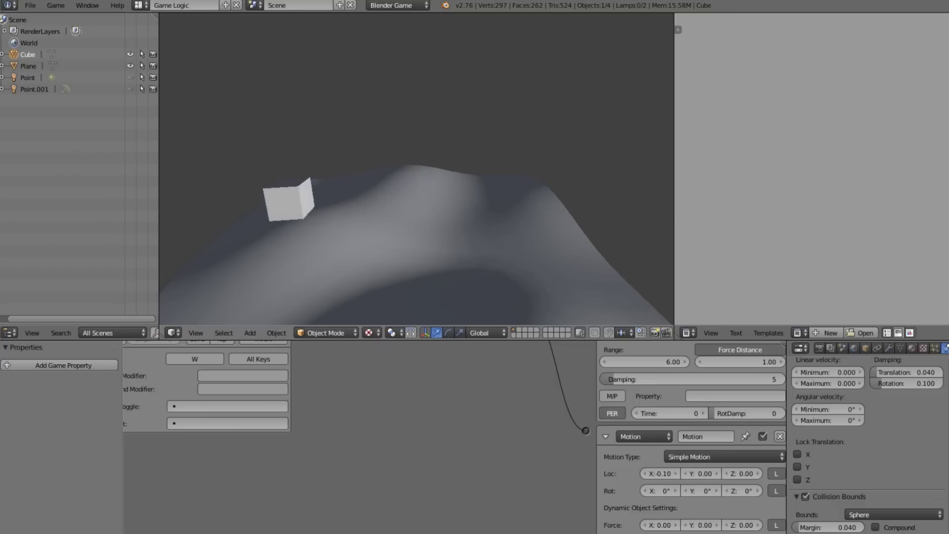
pyautogui.press('Escape')
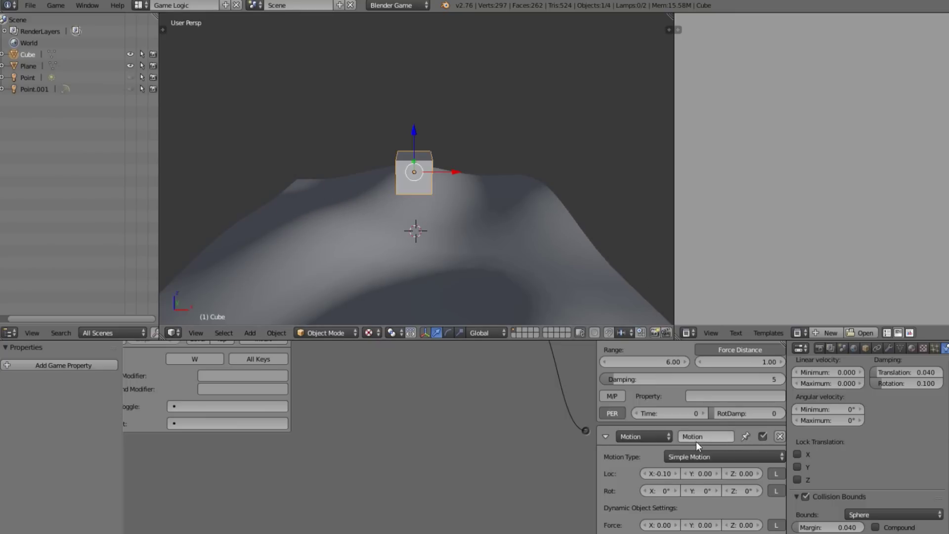
# - Raise the terrain's side edge about 5.25 along Z with smooth proportional editing and run the game
pyautogui.scroll(3, 695, 440)
pyautogui.scroll(-5, 382, 220)
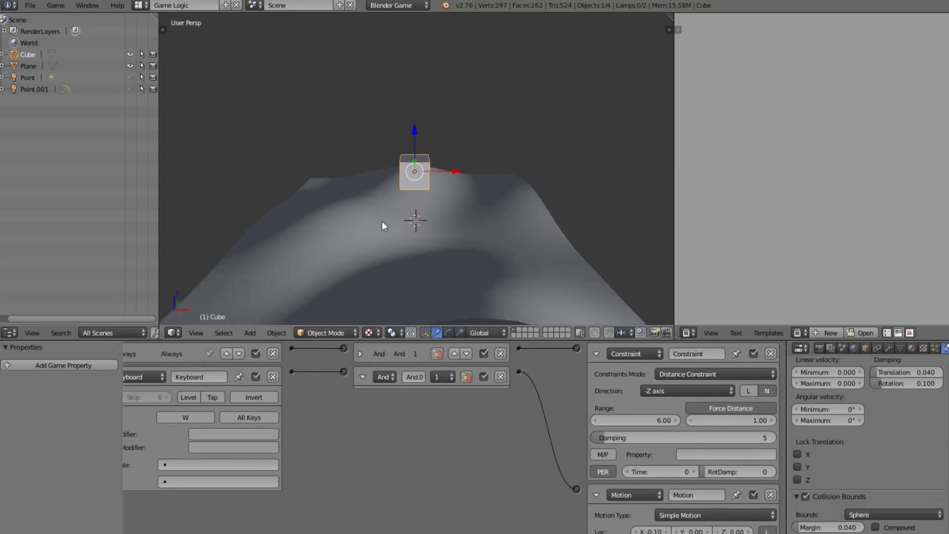
pyautogui.rightClick(348, 212)
pyautogui.press('Tab')
pyautogui.keyDown('alt'); pyautogui.rightClick(307, 204); pyautogui.keyUp('alt')
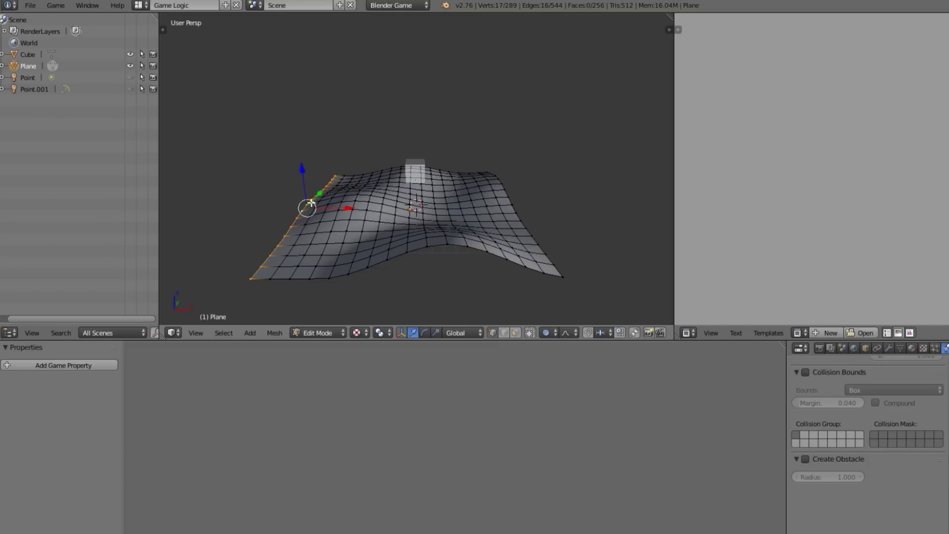
pyautogui.press('g')
pyautogui.press('z')
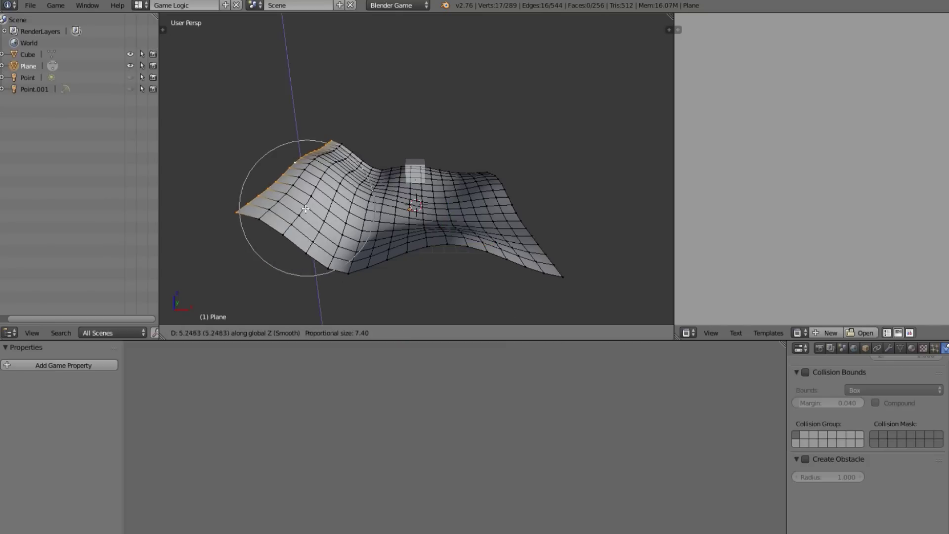
pyautogui.click(308, 214)
pyautogui.press('Tab')
pyautogui.press('p')
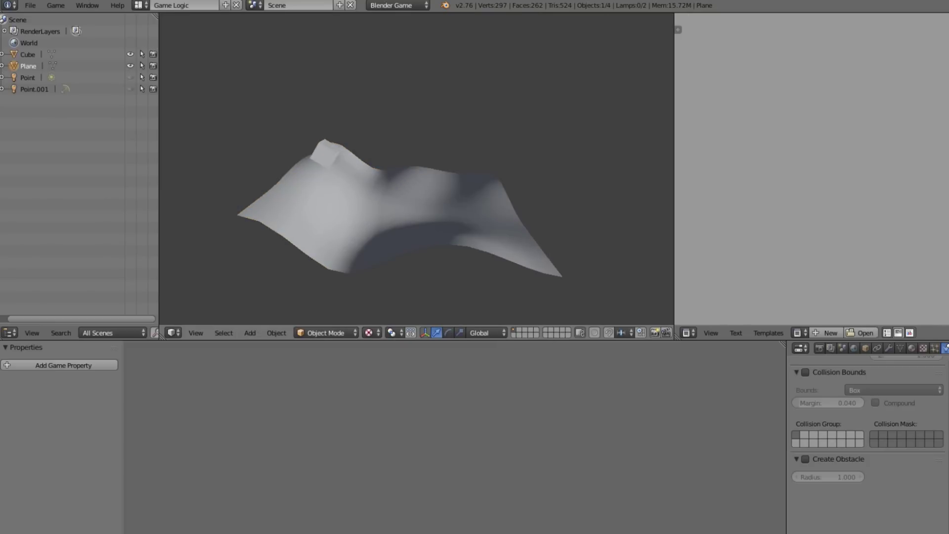
pyautogui.press('Escape')
# - Select the cube and run the game to move it with W toward the raised slope
pyautogui.rightClick(414, 172)
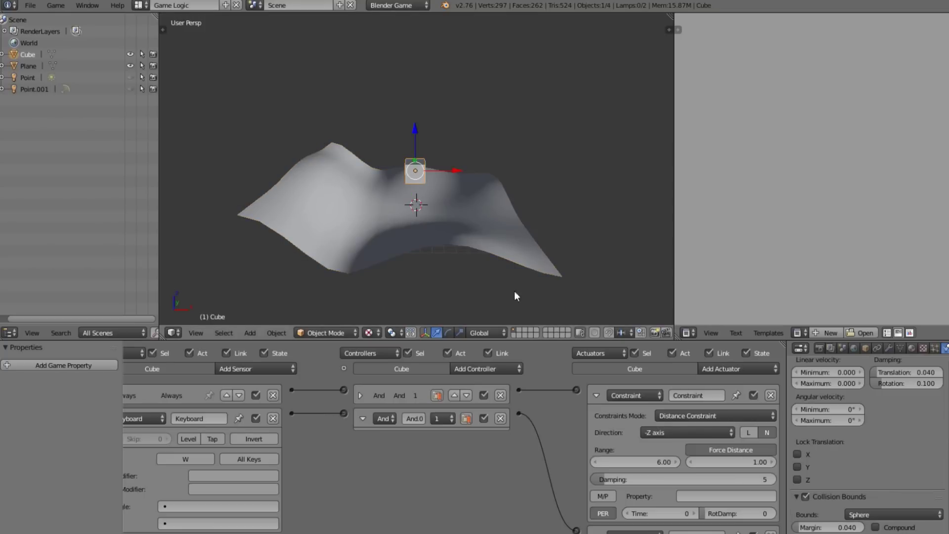
pyautogui.moveTo(381, 202); pyautogui.dragTo(398, 139, button='middle')
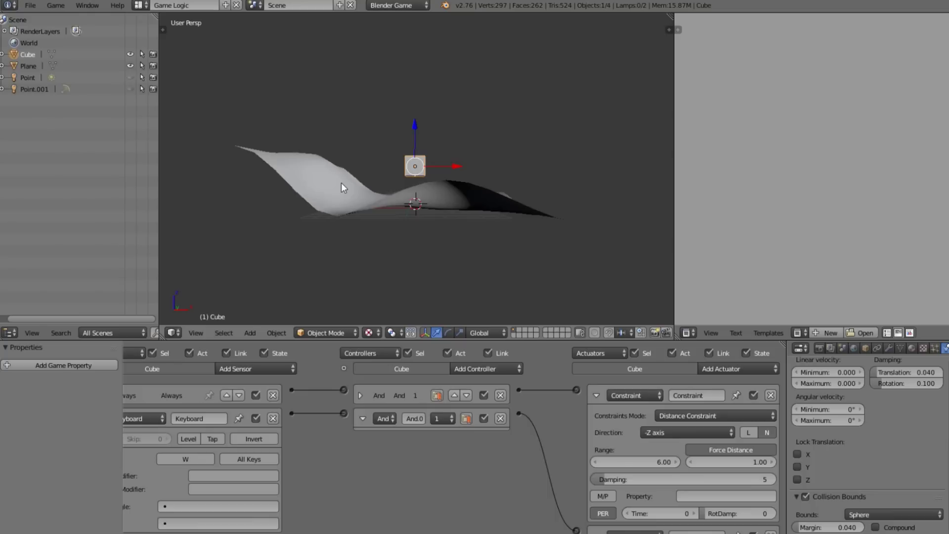
pyautogui.moveTo(341, 183); pyautogui.dragTo(365, 188, button='middle')
pyautogui.scroll(2, 366, 188)
pyautogui.press('p')
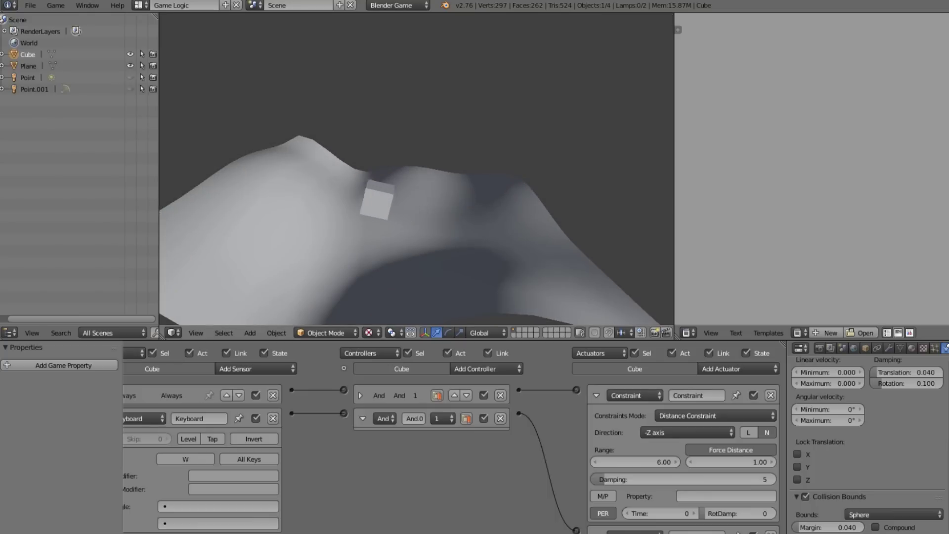
pyautogui.press('w')
pyautogui.press('Escape')
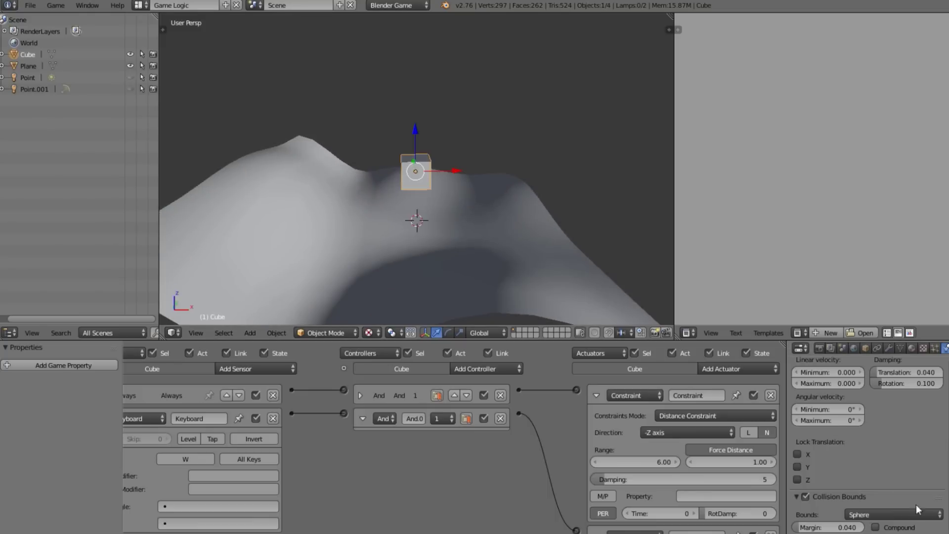
# - Rerun the game three more times to check how the cube climbs the raised slope
pyautogui.press('p')
pyautogui.press('w')
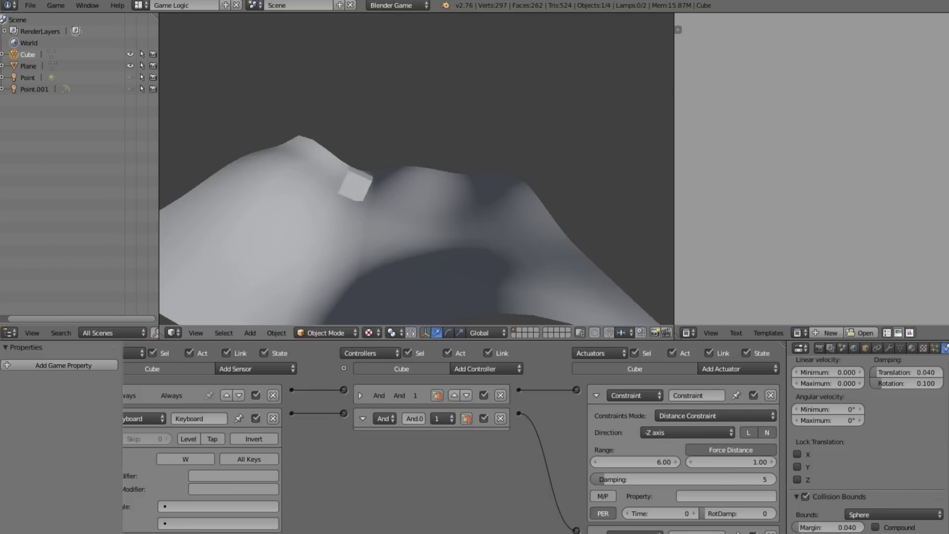
pyautogui.press('Escape')
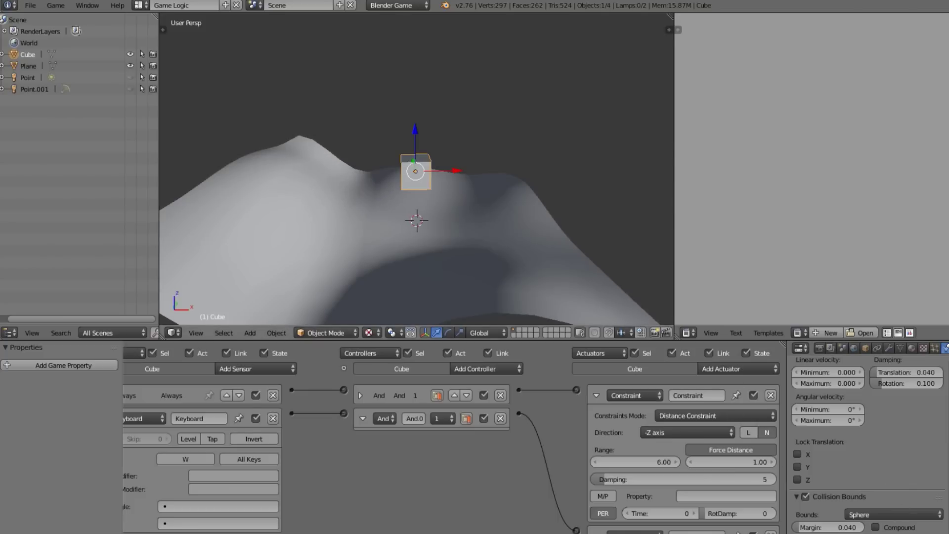
pyautogui.press('p')
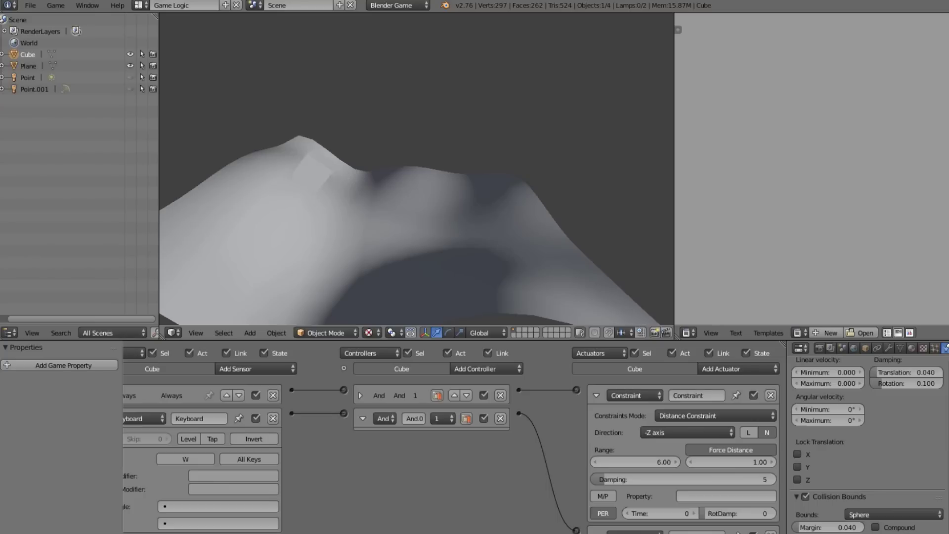
pyautogui.press('Escape')
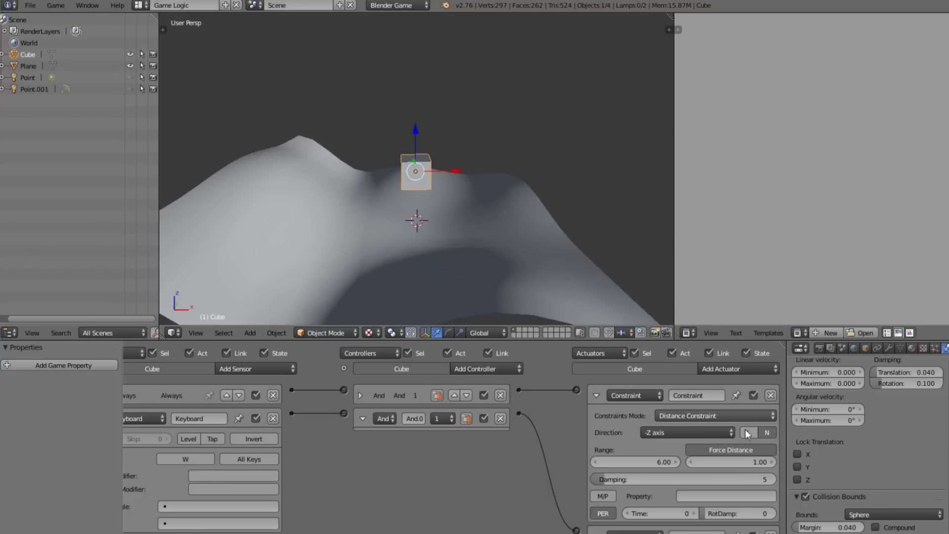
pyautogui.moveTo(709, 495); pyautogui.dragTo(708, 479, button='middle')
pyautogui.press('p')
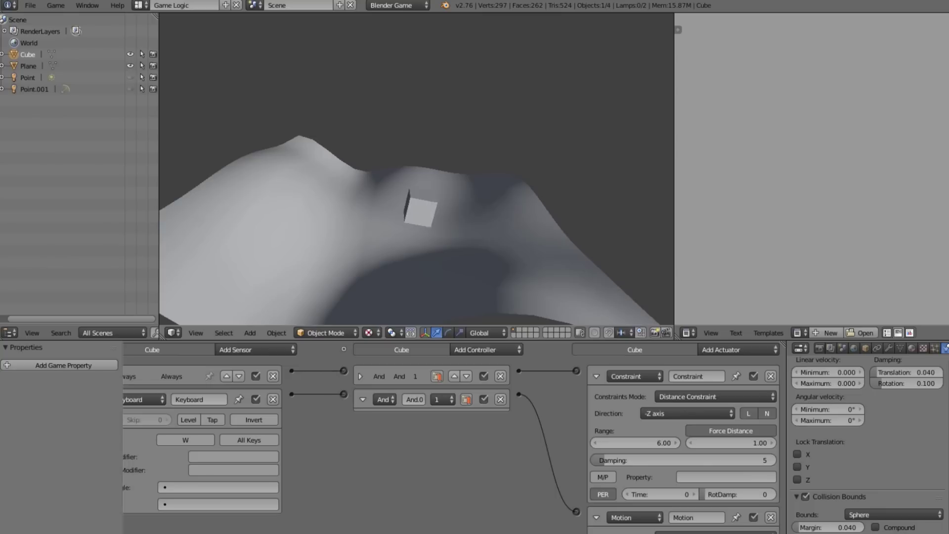
pyautogui.press('w')
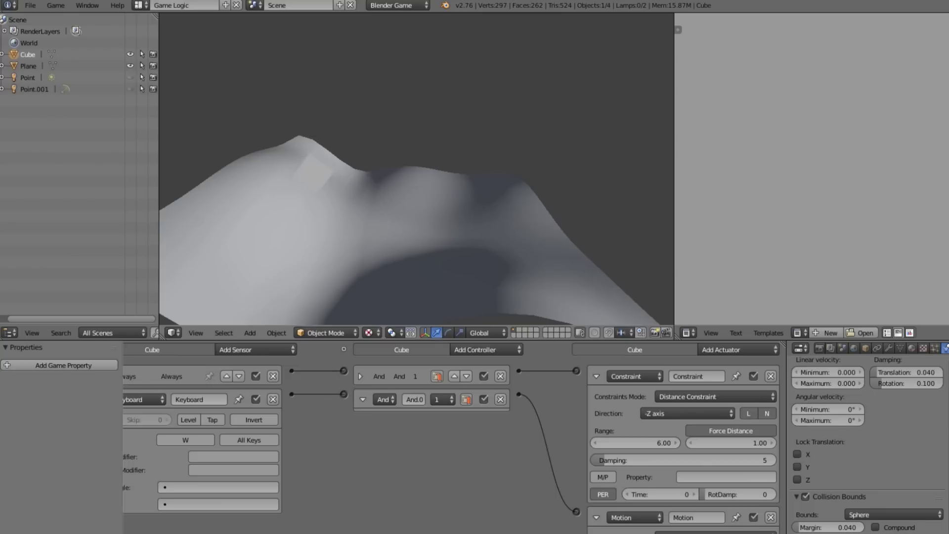
pyautogui.press('Escape')
# - Add a plane mesh, reposition and resize it near the cube, and run the game
pyautogui.hotkey('shift', 'a')
pyautogui.moveTo(452, 176)
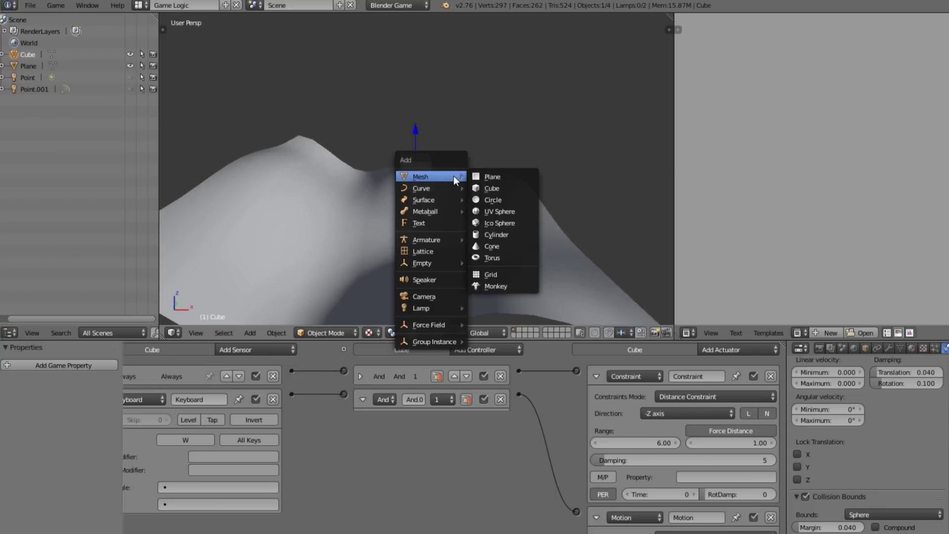
pyautogui.click(492, 177)
pyautogui.press('g')
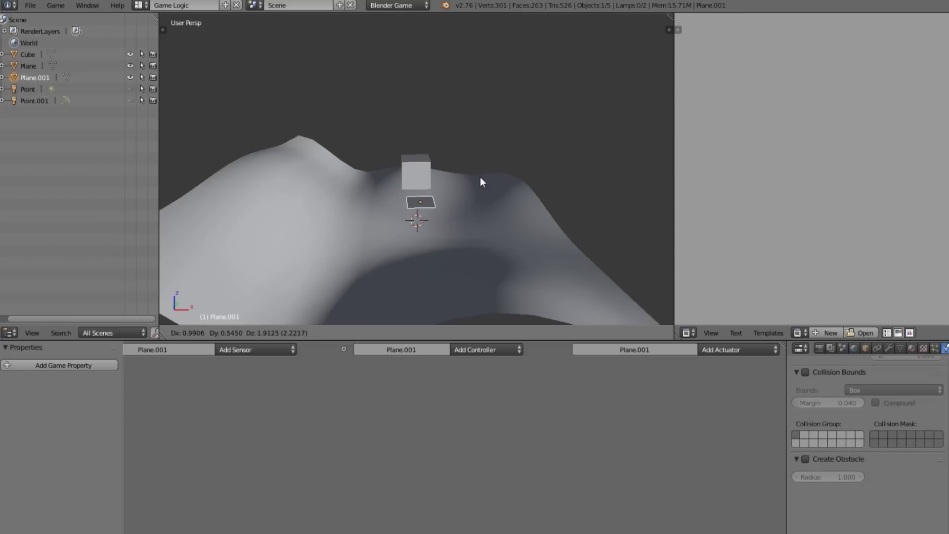
pyautogui.click(478, 172)
pyautogui.press('s')
pyautogui.click(583, 198)
pyautogui.press('p')
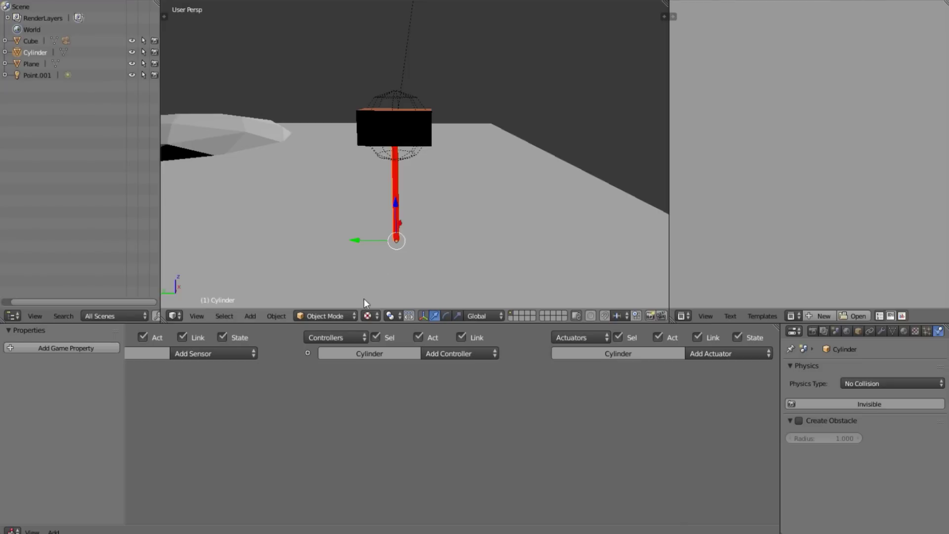
# - Select the cube above the red cylinder in the example scene and try a free trackball rotation on it
pyautogui.rightClick(408, 127)
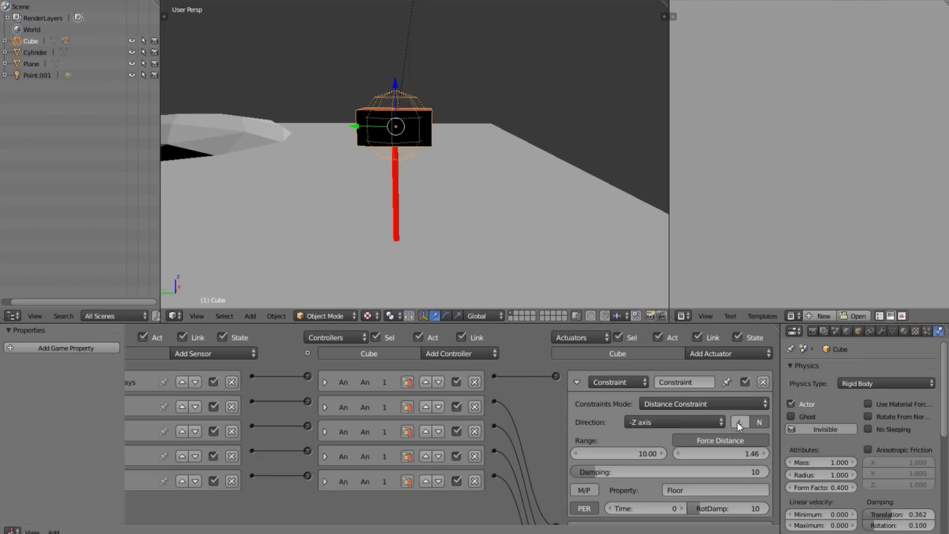
pyautogui.moveTo(437, 148); pyautogui.dragTo(410, 173, button='middle')
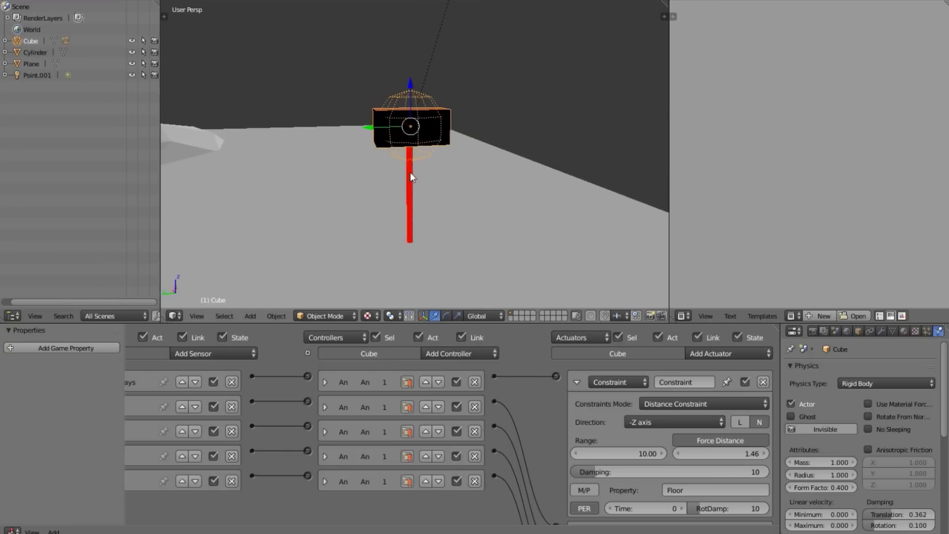
pyautogui.press('r')
pyautogui.press('r')
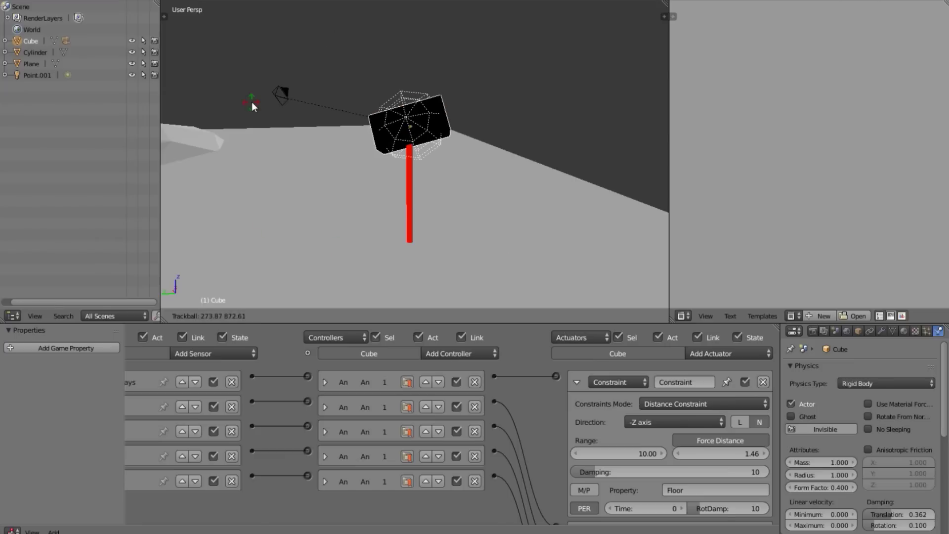
pyautogui.press('Escape')
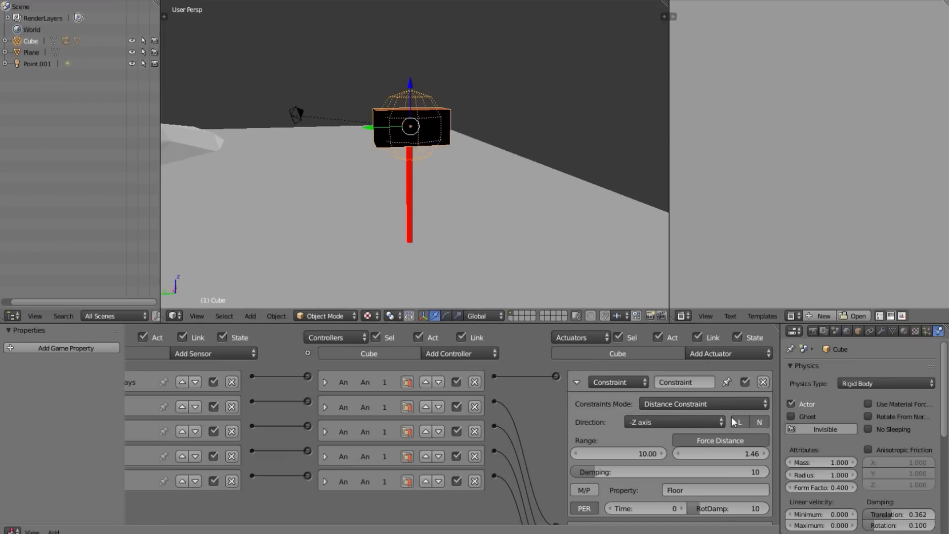
# - Rotate the cube freely several times in the example scene to examine how the red direction cylinder turns with it
pyautogui.moveTo(624, 213); pyautogui.dragTo(581, 205, button='middle')
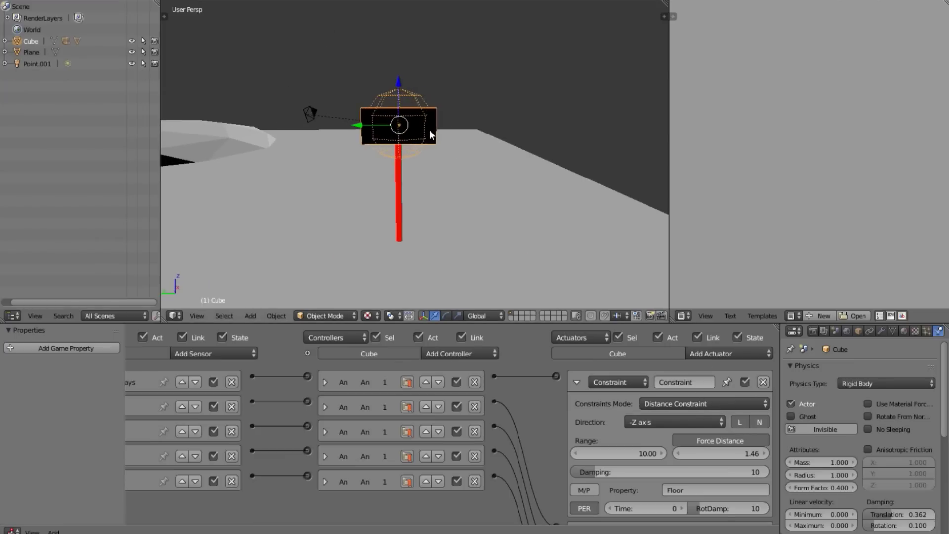
pyautogui.press('r')
pyautogui.press('r')
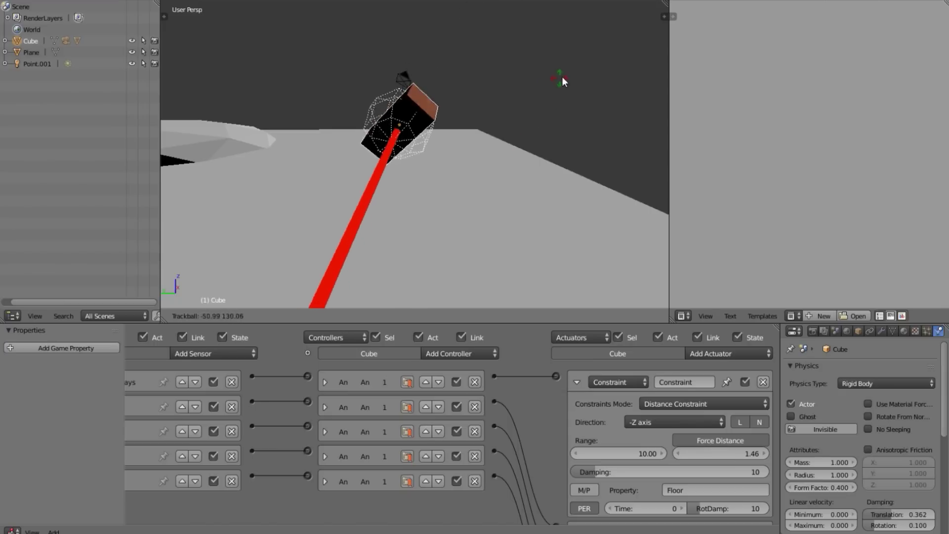
pyautogui.click(590, 161)
pyautogui.press('r')
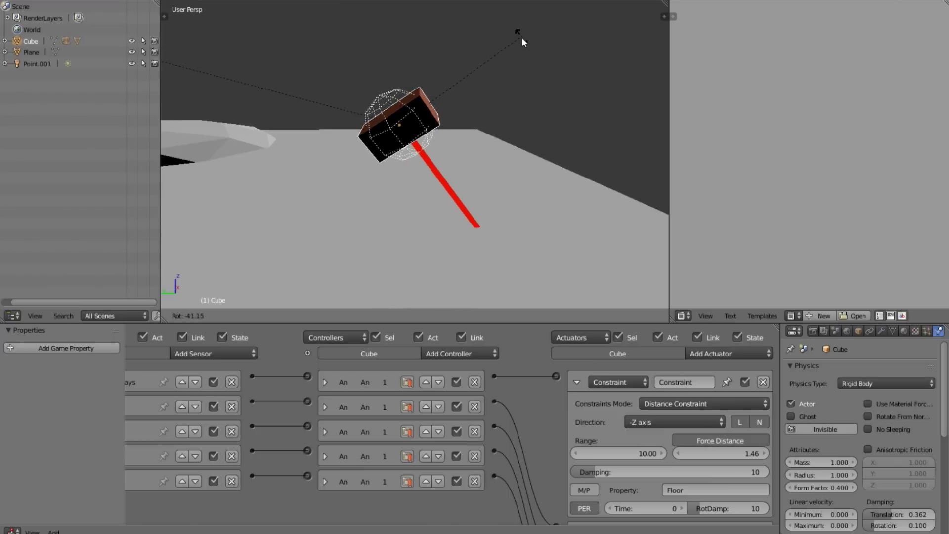
pyautogui.click(491, 222)
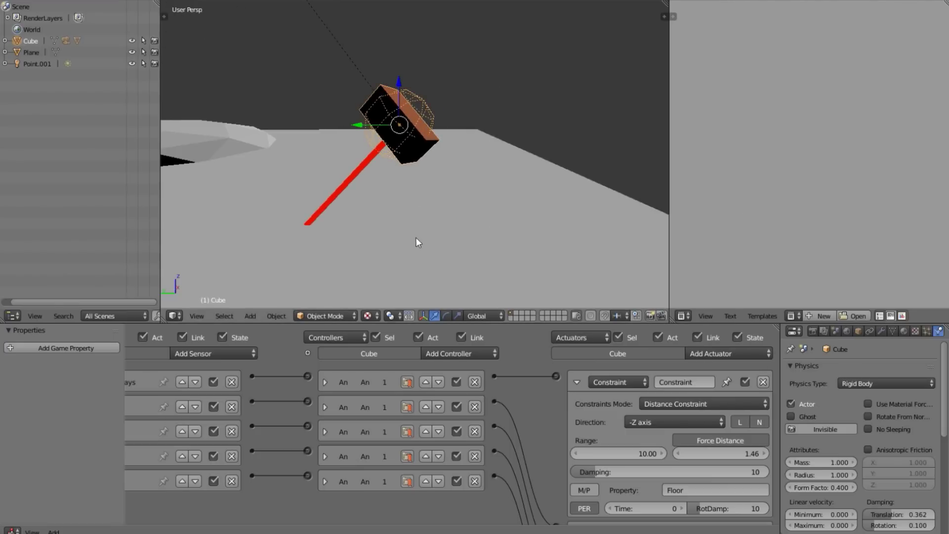
pyautogui.press('r')
pyautogui.press('r')
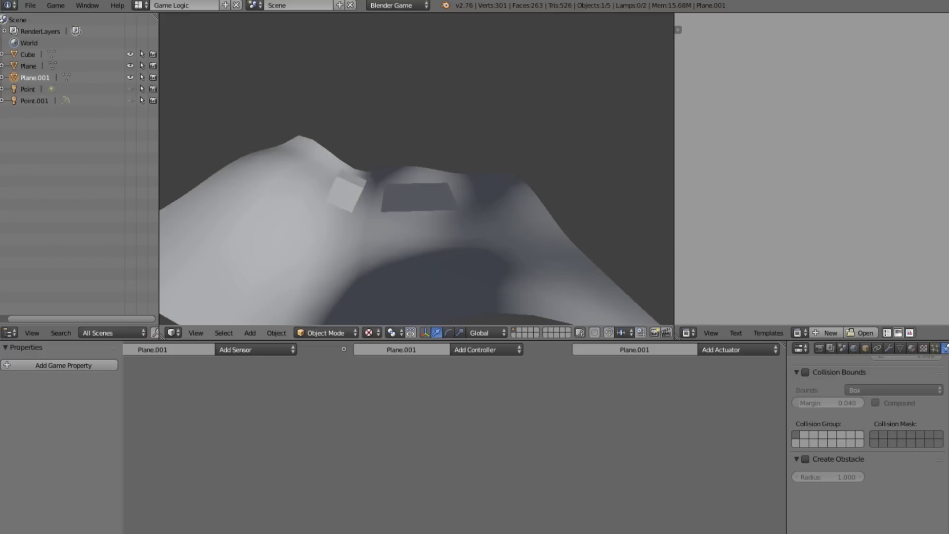
# - Rerun the game in the terrain scene to check how the cube reacts to the added plane
pyautogui.press('Escape')
pyautogui.press('p')
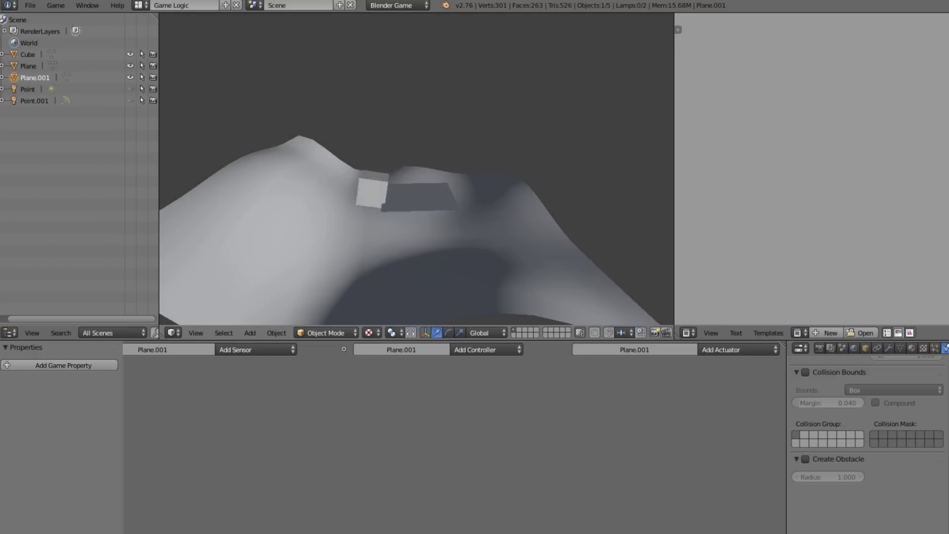
pyautogui.press('Escape')
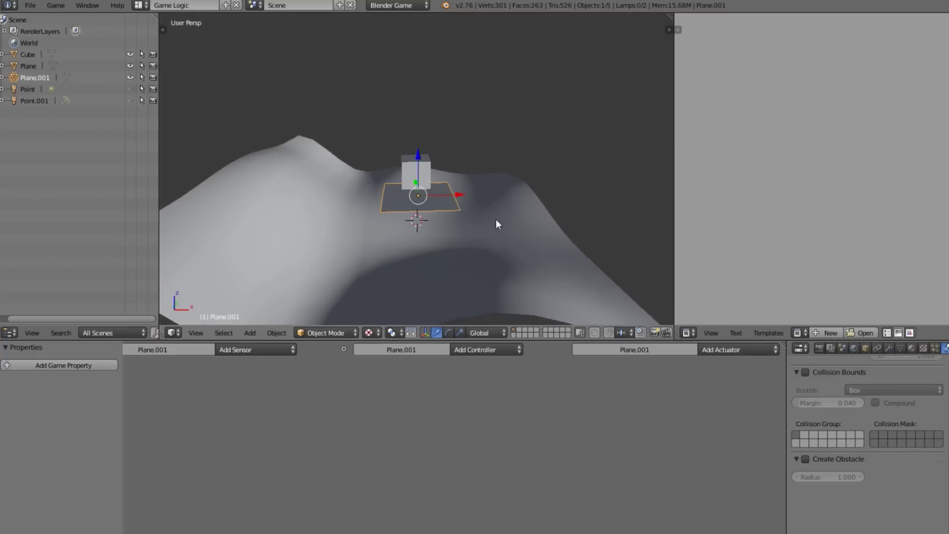
# - Add an Integer game property named Floor to the terrain mesh
pyautogui.rightClick(479, 254)
pyautogui.click(63, 366)
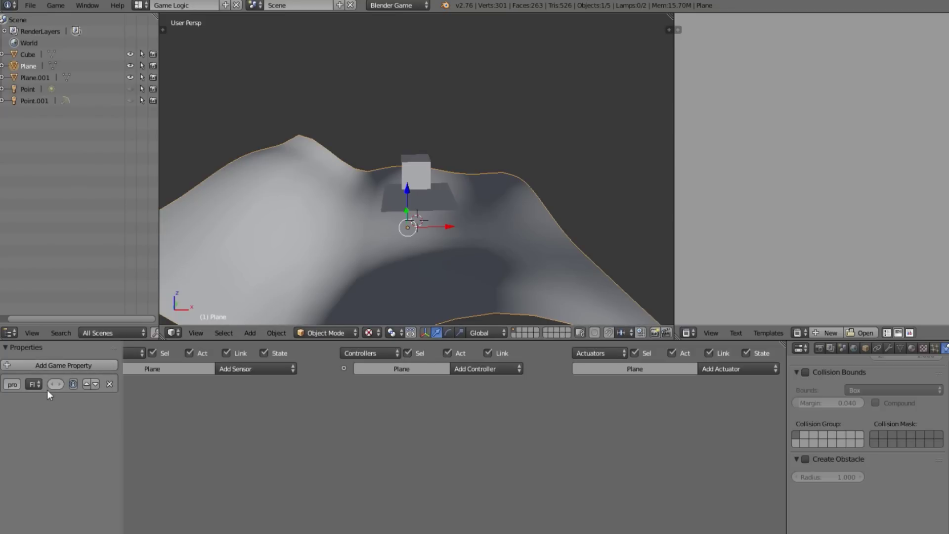
pyautogui.moveTo(121, 424); pyautogui.dragTo(204, 423)
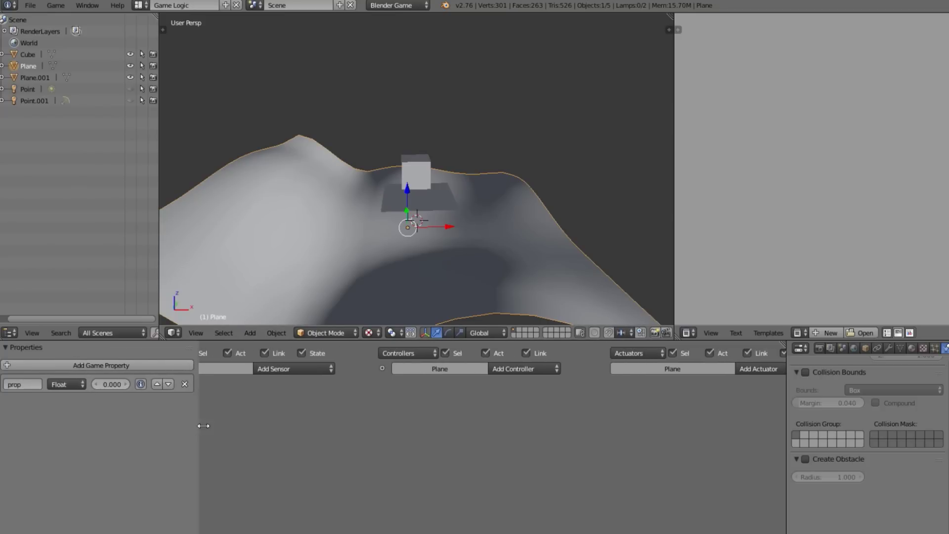
pyautogui.click(68, 385)
pyautogui.click(49, 375)
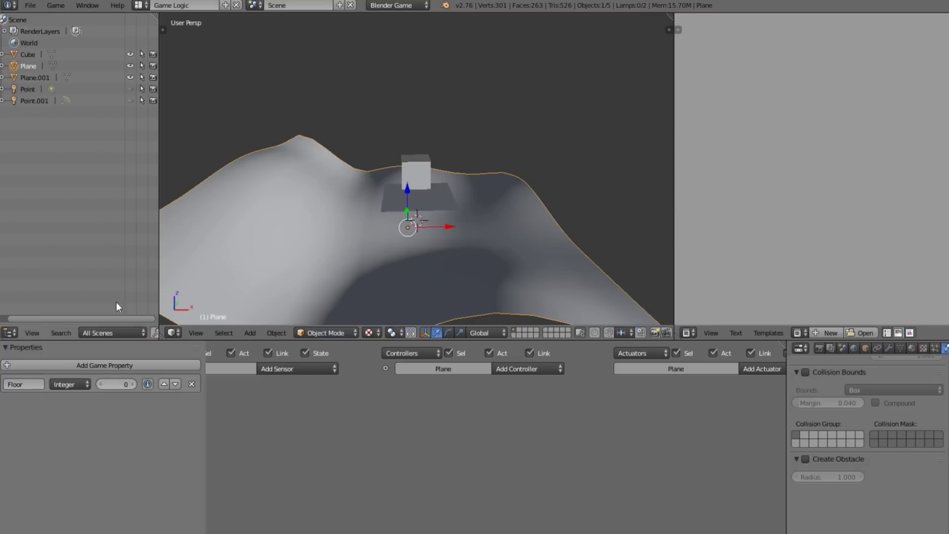
# - Set the Property of the cube's Distance Constraint actuator to Floor
pyautogui.rightClick(415, 171)
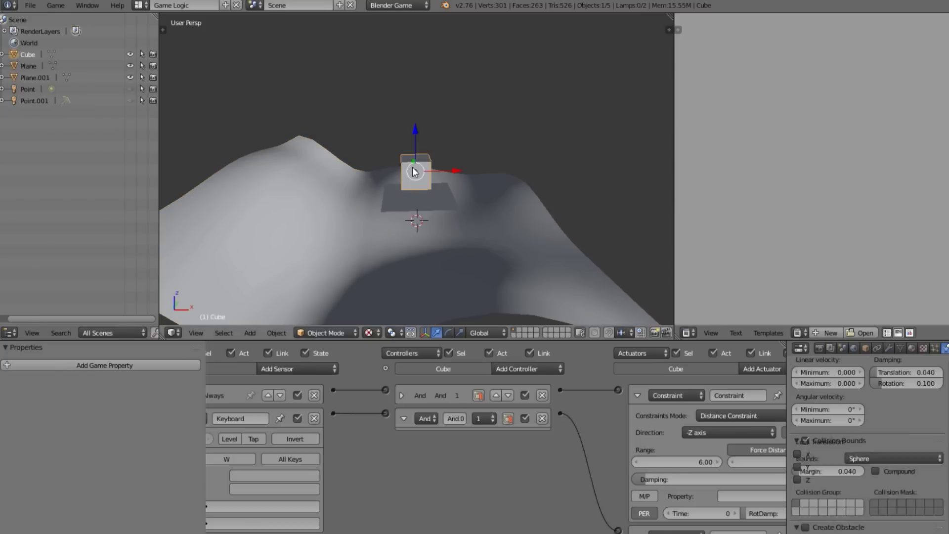
pyautogui.scroll(-1, 631, 477)
pyautogui.click(729, 481)
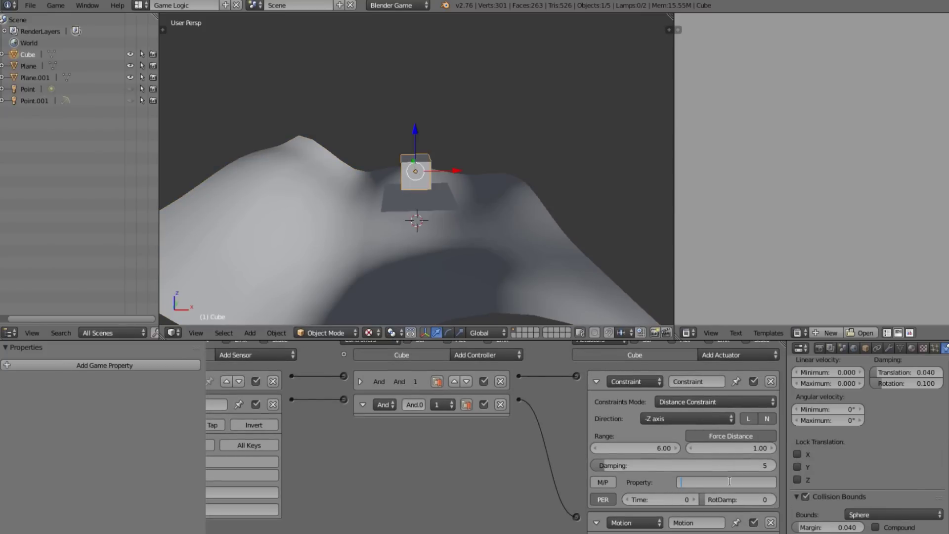
pyautogui.press('Return')
# - Delete the small plane beneath the cube and run the game to test the cube on the terrain
pyautogui.rightClick(430, 204)
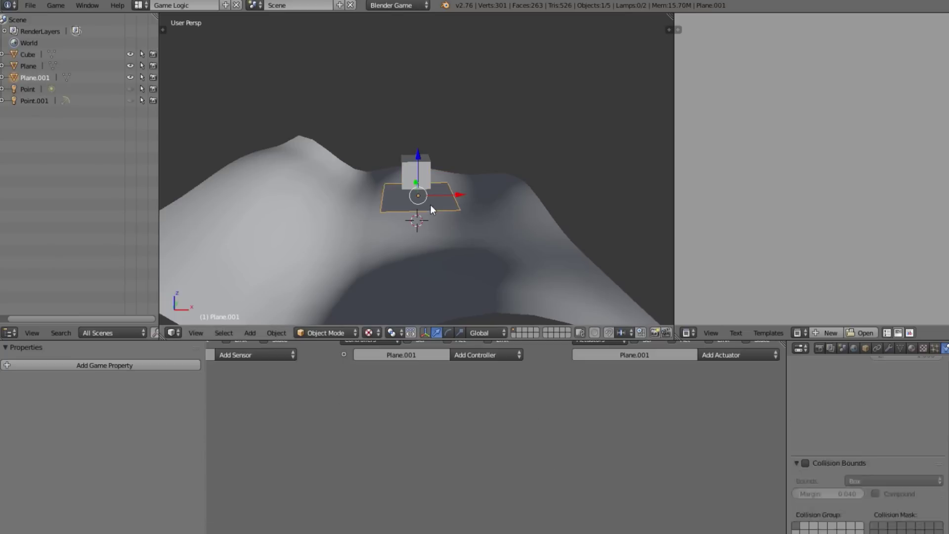
pyautogui.press('x')
pyautogui.click(429, 206)
pyautogui.press('p')
pyautogui.press('Left')
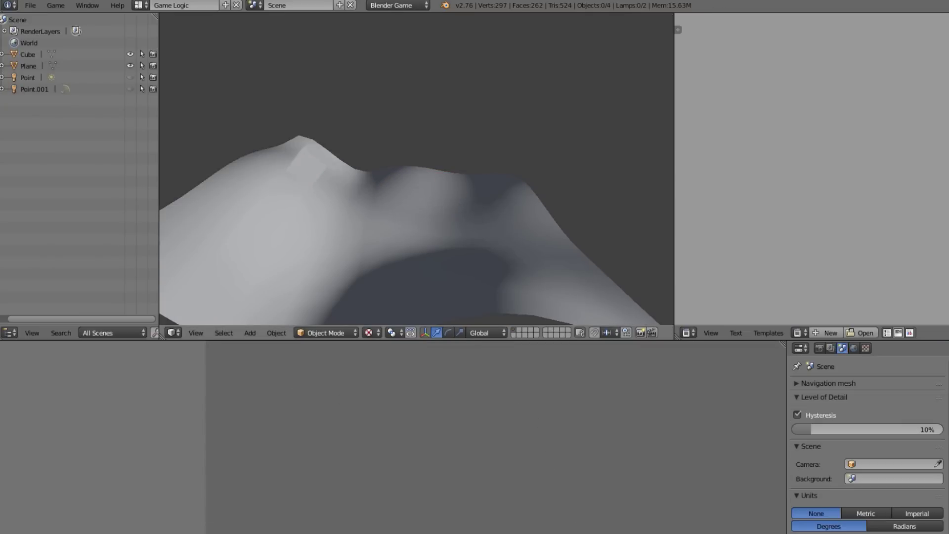
pyautogui.press('Escape')
# - Add a new plane mesh and raise it along the Z axis to just beneath the cube
pyautogui.hotkey('shift', 'a')
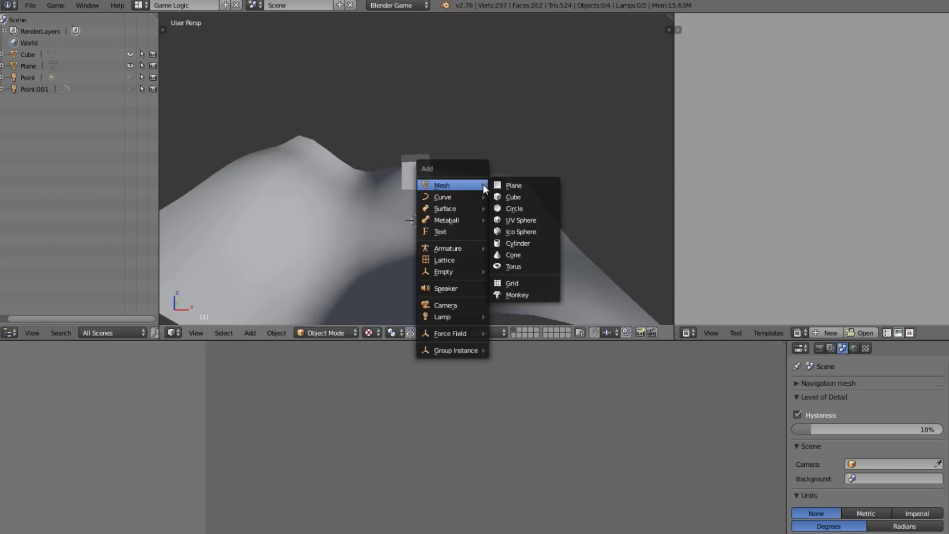
pyautogui.rightClick(348, 210)
pyautogui.rightClick(424, 186)
pyautogui.hotkey('shift', 'a')
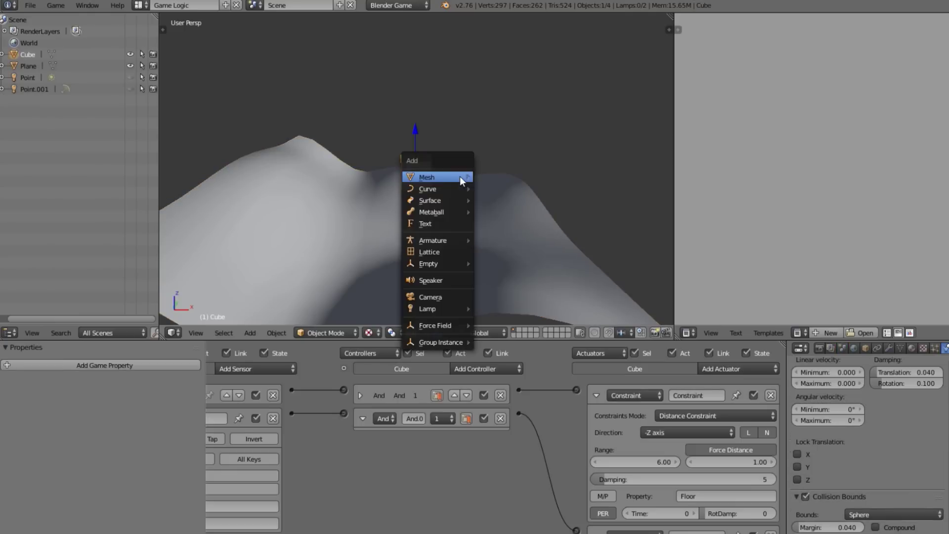
pyautogui.moveTo(460, 175)
pyautogui.click(497, 179)
pyautogui.press('g')
pyautogui.press('z')
pyautogui.click(498, 159)
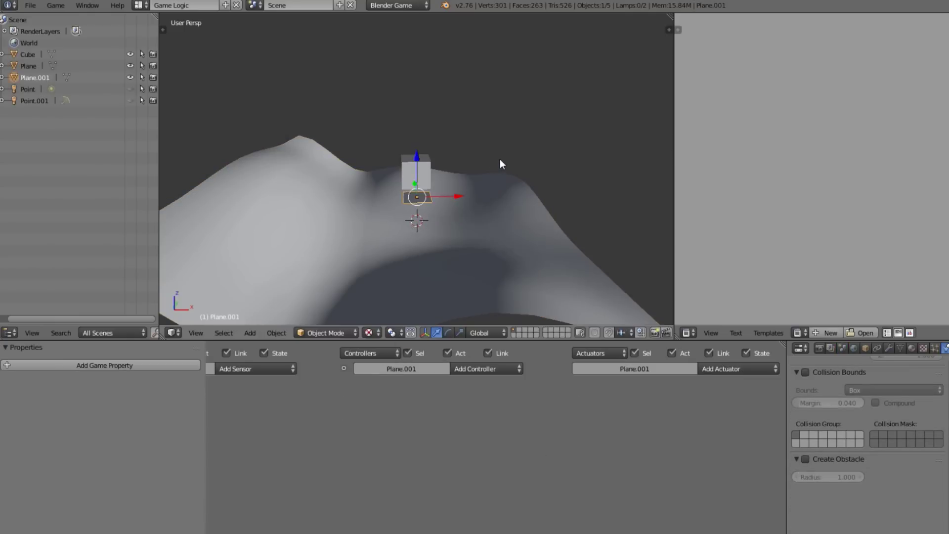
# - Tilt the new plane and enlarge it beneath the cube
pyautogui.press('r')
pyautogui.click(510, 186)
pyautogui.press('s')
pyautogui.click(629, 230)
# - Run the game to test the cube against the tilted plane, and delete that plane
pyautogui.press('p')
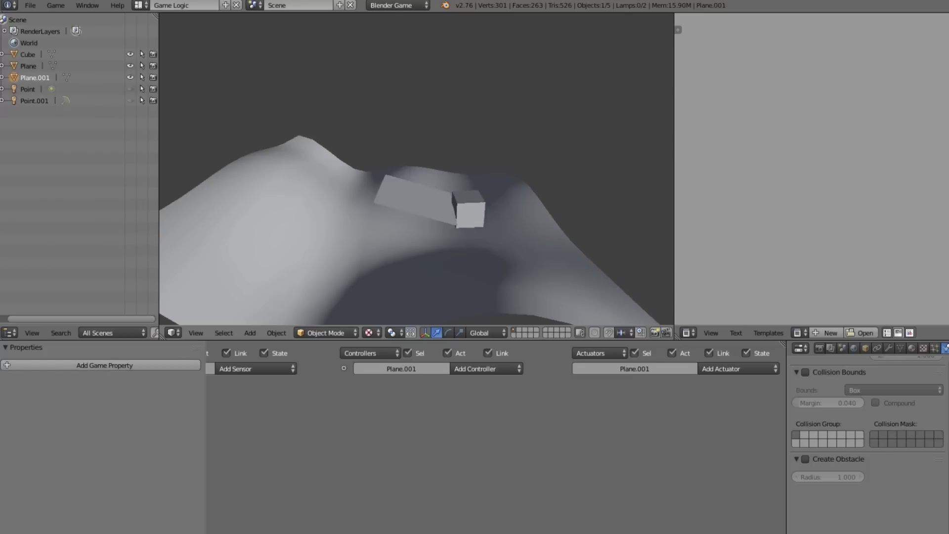
pyautogui.press('Escape')
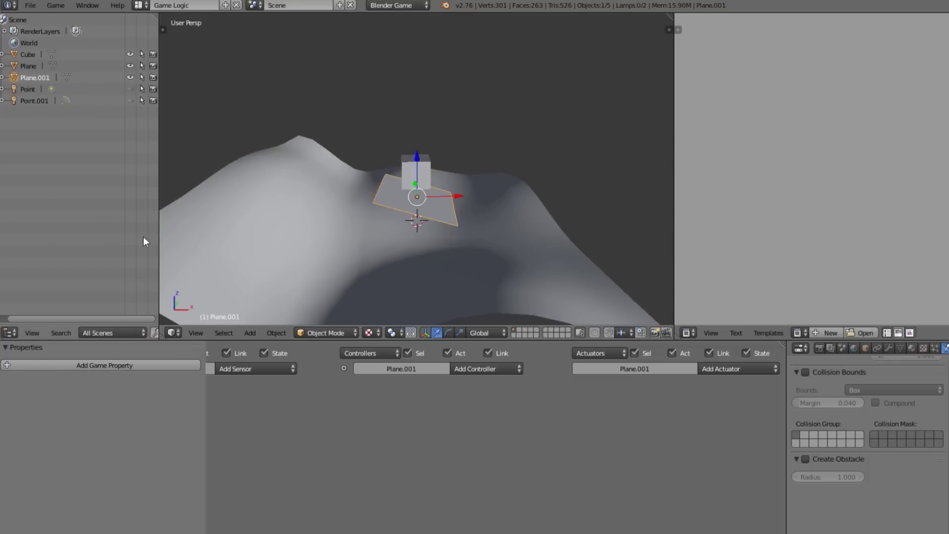
pyautogui.press('x')
pyautogui.click(435, 208)
# - Set the Damping of the cube's Distance Constraint to 0 and test it in the game
pyautogui.rightClick(432, 183)
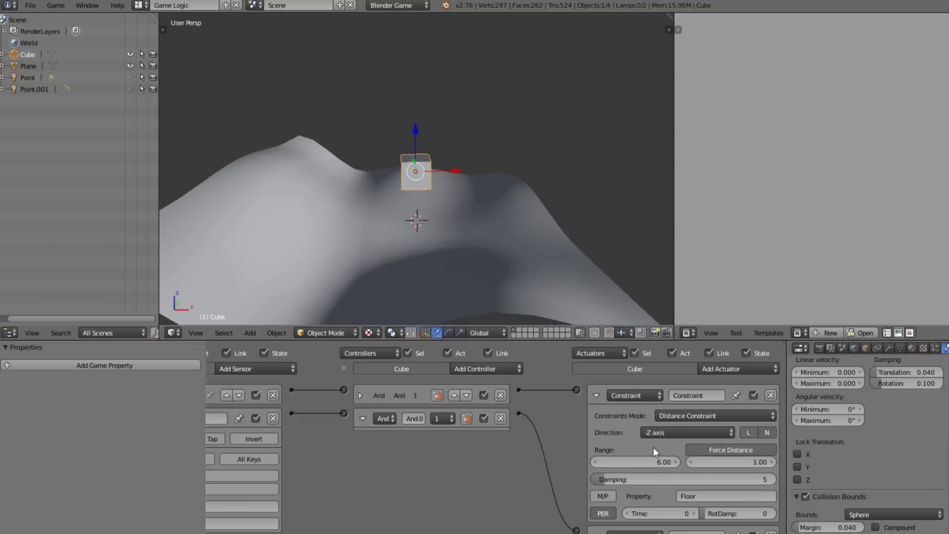
pyautogui.moveTo(667, 481); pyautogui.dragTo(653, 481)
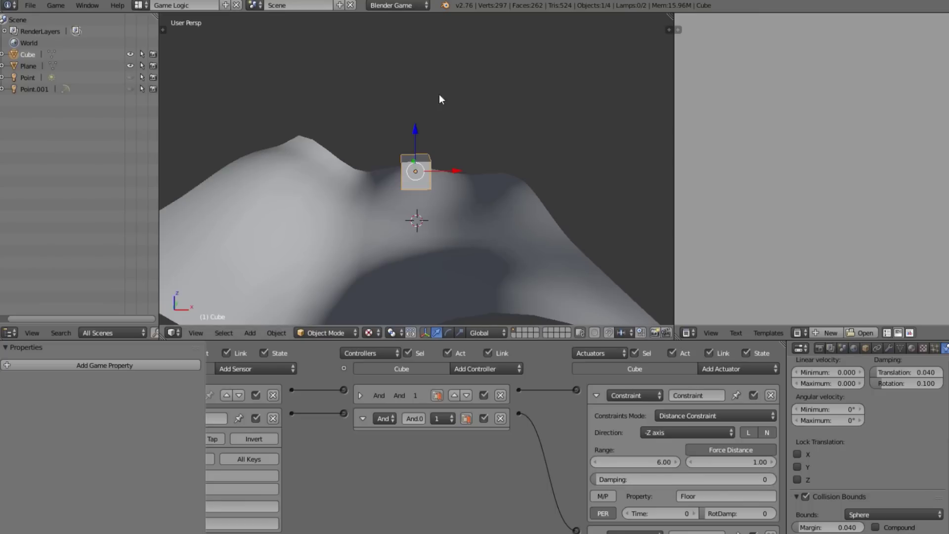
pyautogui.press('p')
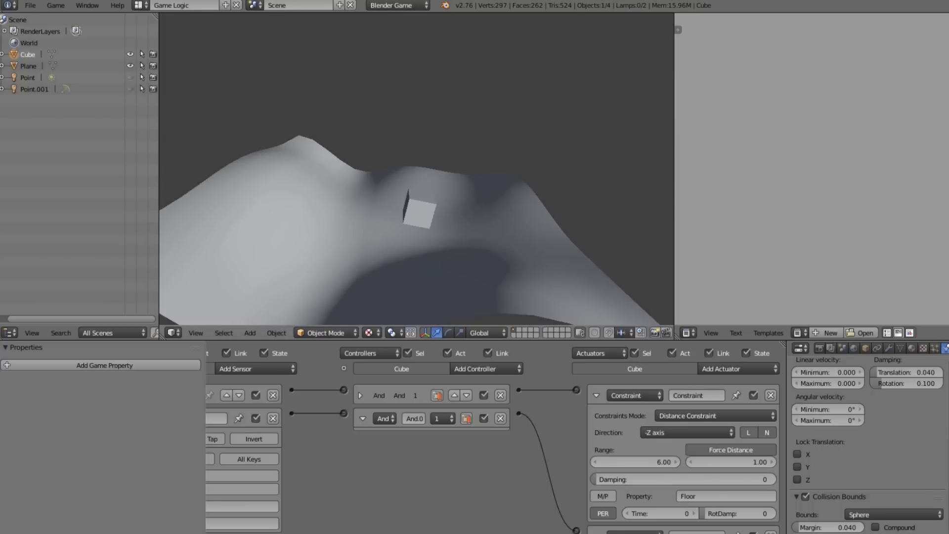
pyautogui.press('Escape')
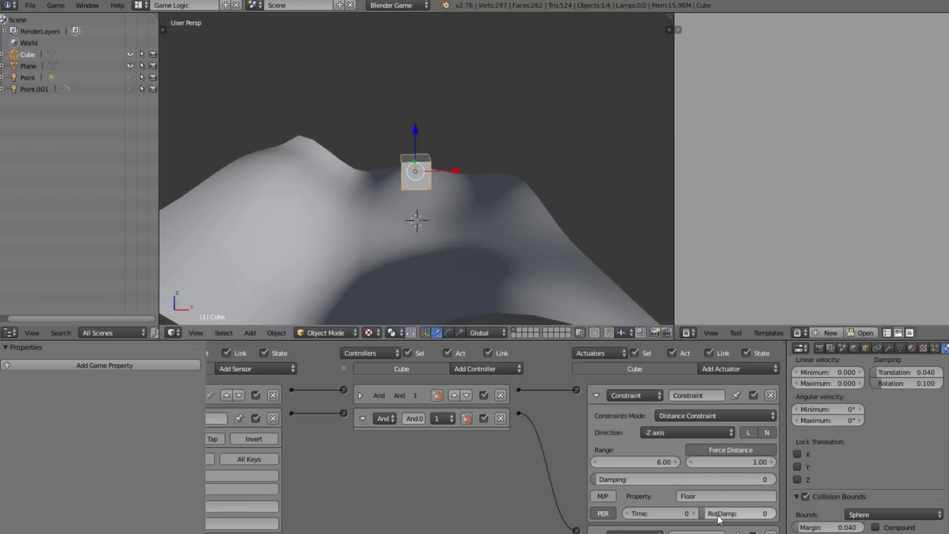
# - Set the constraint's RotDamp to 35 and run the game twice to test how the cube aligns
pyautogui.moveTo(718, 516); pyautogui.dragTo(719, 516)
pyautogui.press('p')
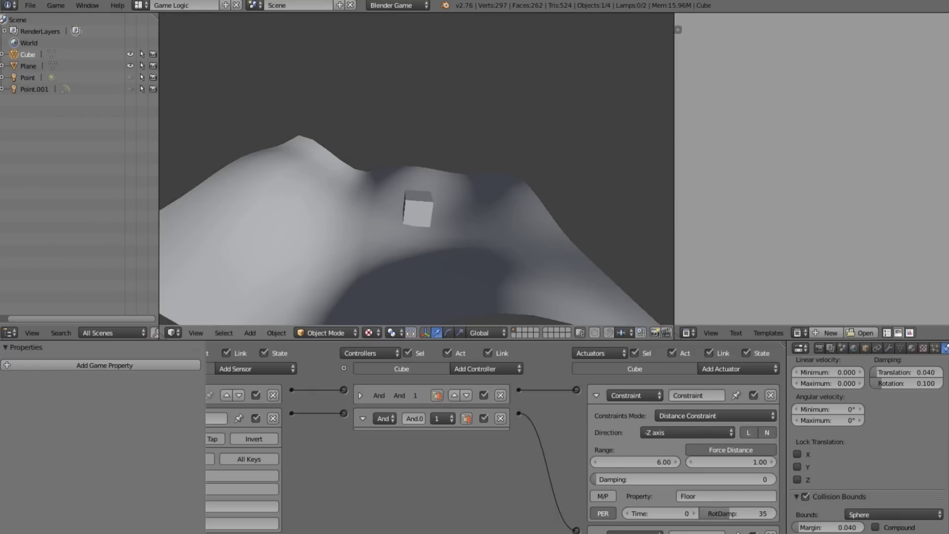
pyautogui.press('Escape')
pyautogui.press('p')
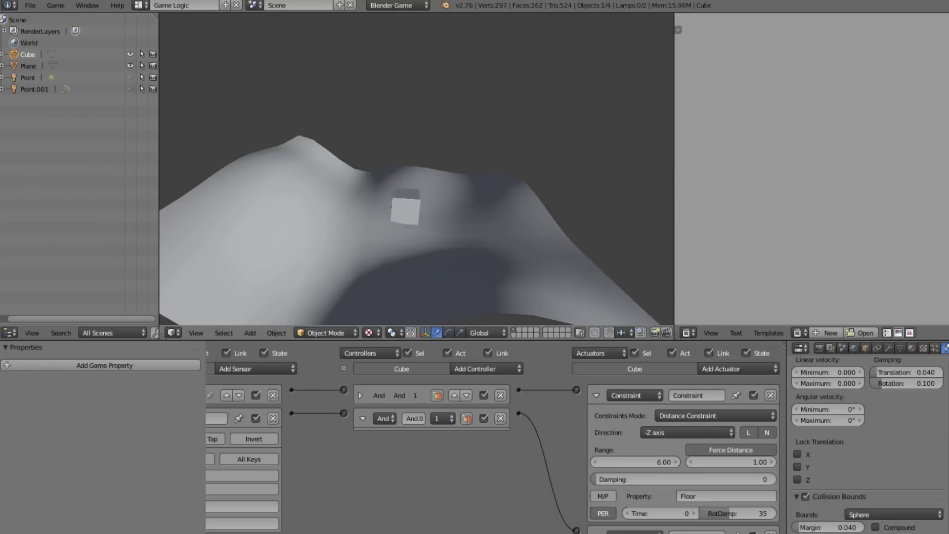
pyautogui.press('Escape')
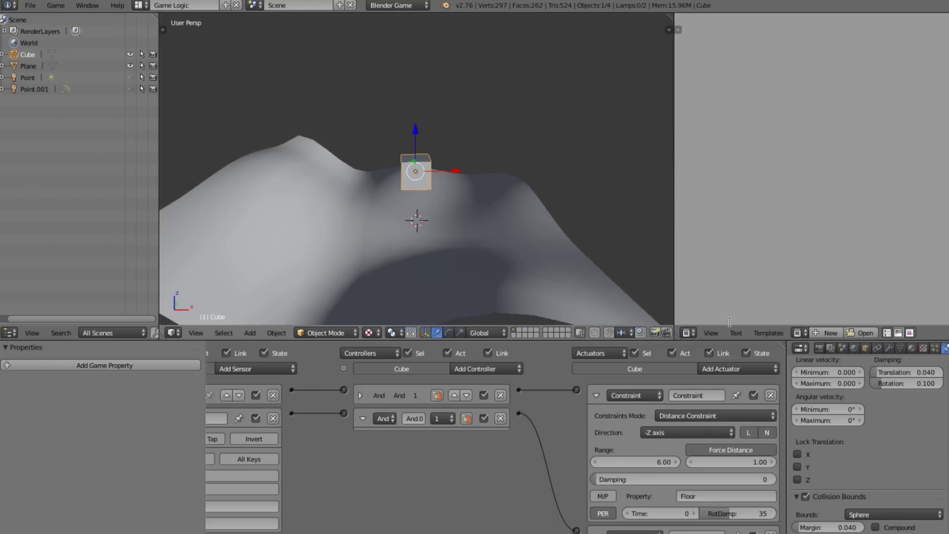
# - Set the constraint's RotDamp to 5 and test the cube's alignment on the terrain in the game
pyautogui.click(746, 514)
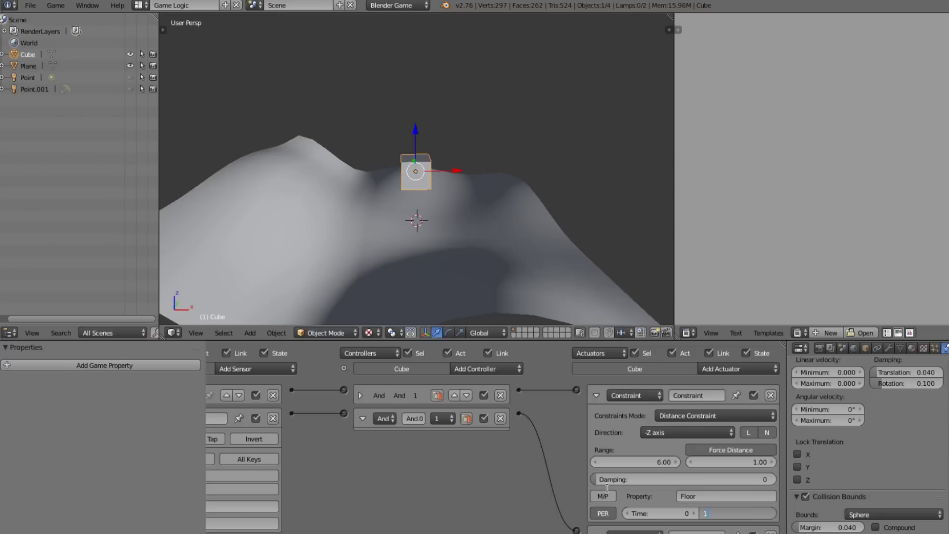
pyautogui.write('5')
pyautogui.press('Return')
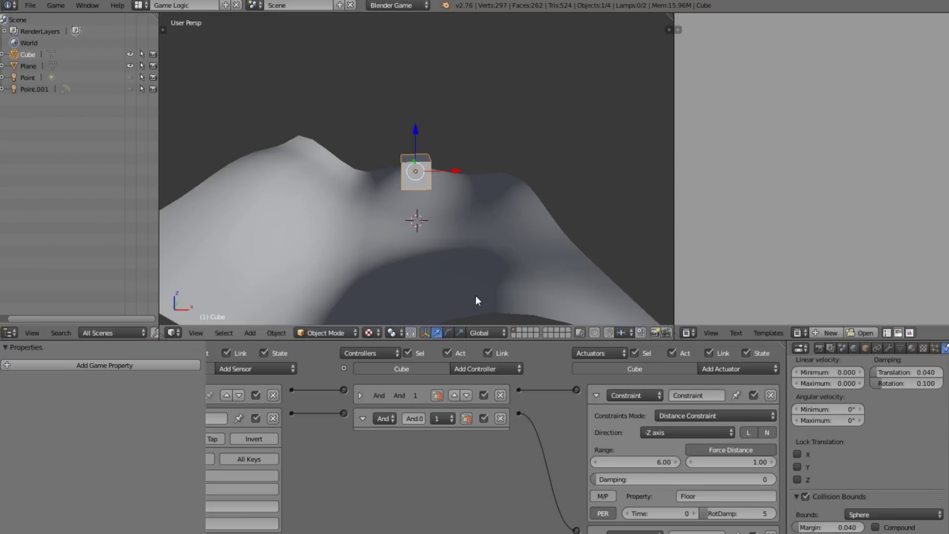
pyautogui.press('p')
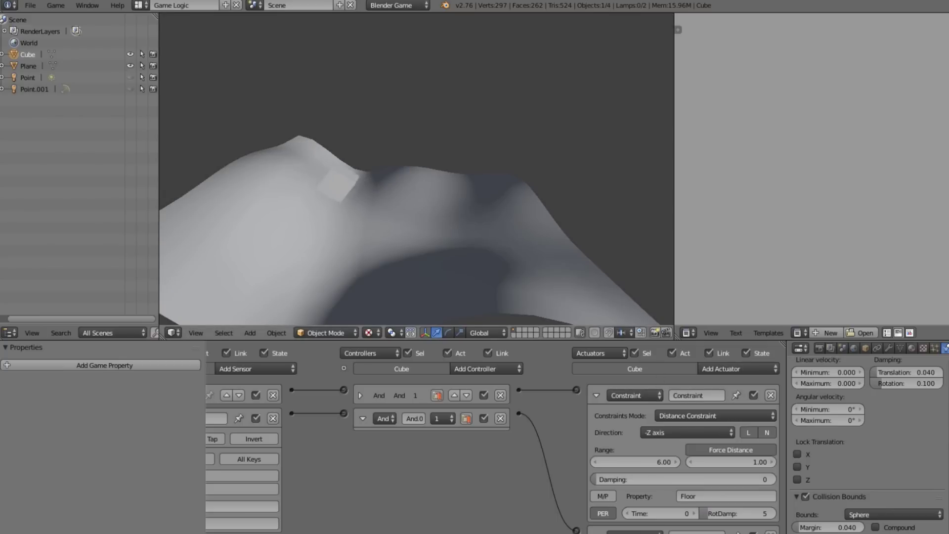
pyautogui.press('Escape')
# - Deselect all objects and set the Time of the cube's Distance Constraint to 50
pyautogui.moveTo(355, 138)
pyautogui.mouseDown(button='middle')
pyautogui.moveTo(470, 154)
pyautogui.moveTo(344, 149)
pyautogui.mouseUp(button='middle')
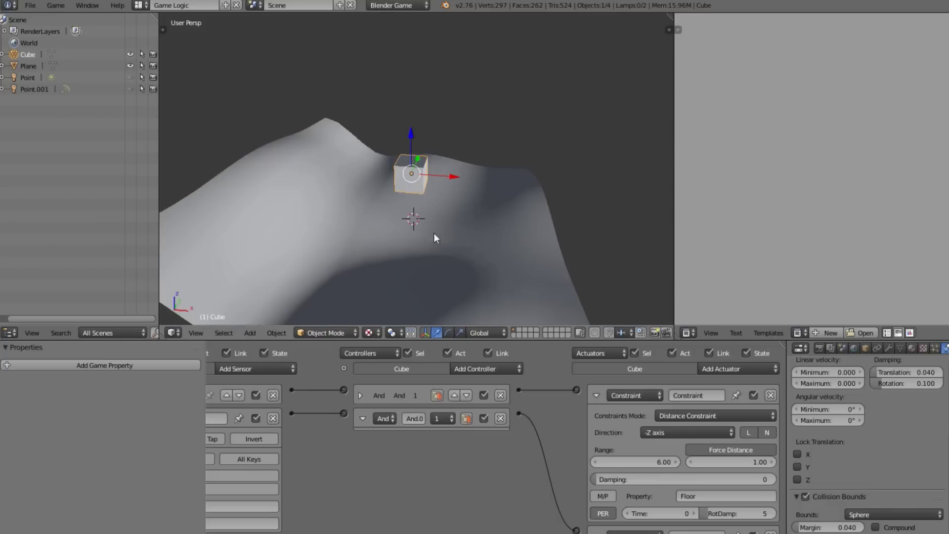
pyautogui.moveTo(475, 226)
pyautogui.mouseDown(button='middle')
pyautogui.moveTo(289, 201)
pyautogui.moveTo(469, 209)
pyautogui.moveTo(472, 217)
pyautogui.mouseUp(button='middle')
pyautogui.press('a')
pyautogui.scroll(-2, 656, 443)
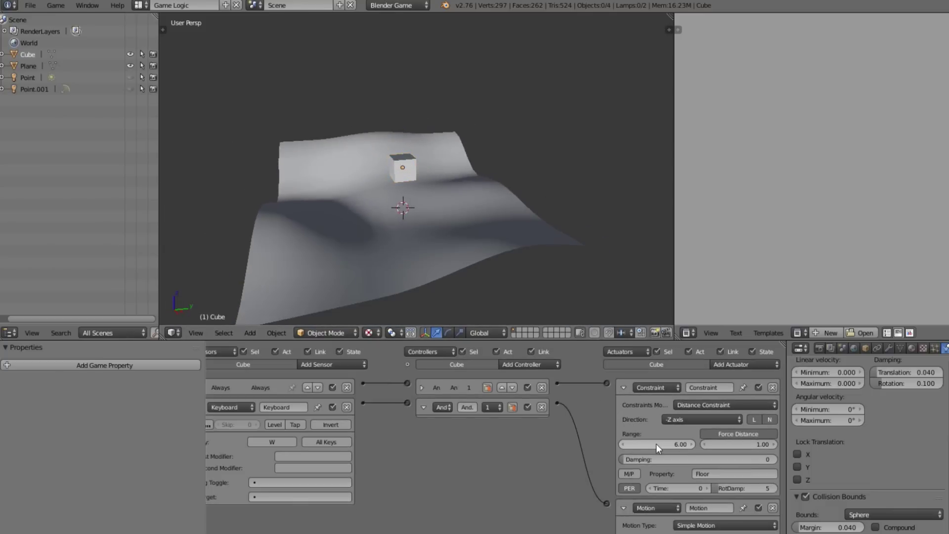
pyautogui.scroll(-1, 668, 434)
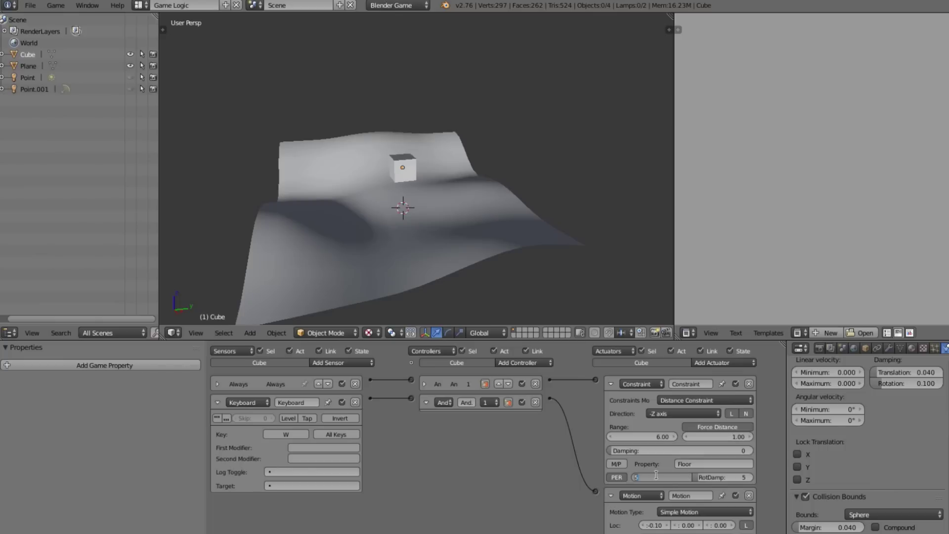
pyautogui.press('Return')
# - Run the game and move the cube with W to check the constraint's Time setting
pyautogui.press('p')
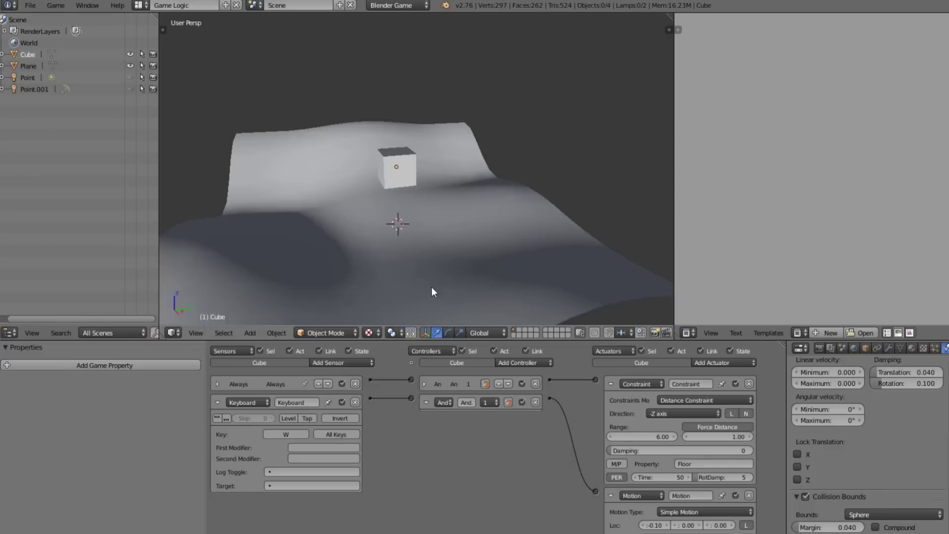
pyautogui.press('w')
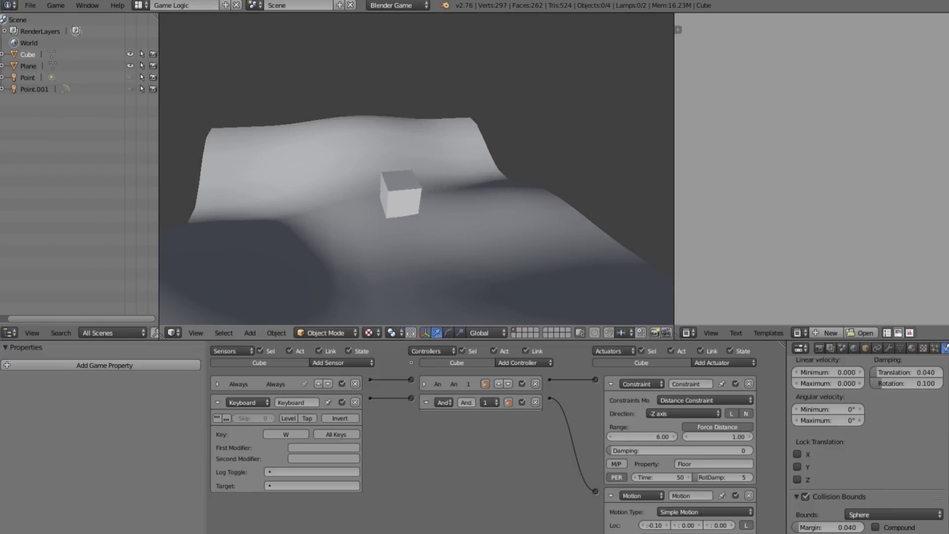
pyautogui.press('Escape')
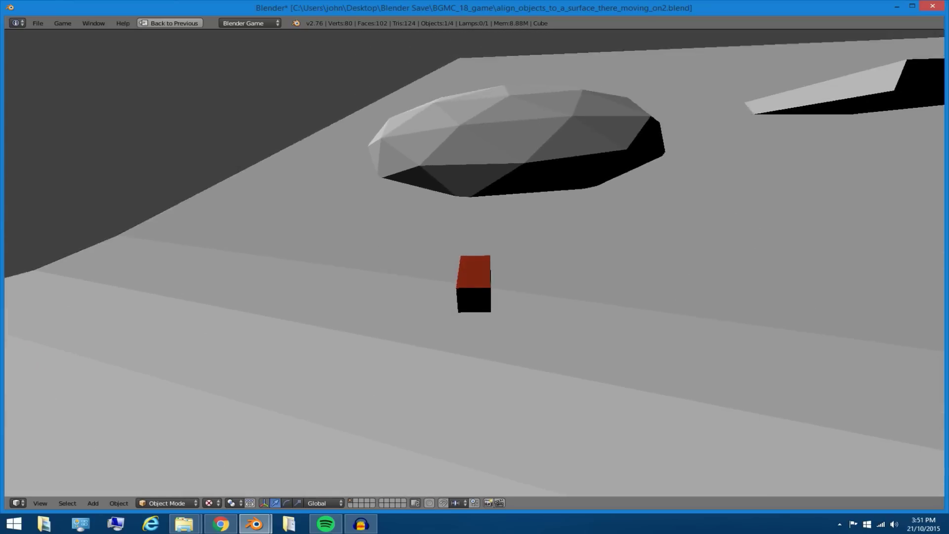
# - Steer the cube over the faceted dome and on across the terrain in the running game to test its surface alignment
pyautogui.press('w')
pyautogui.press('d')
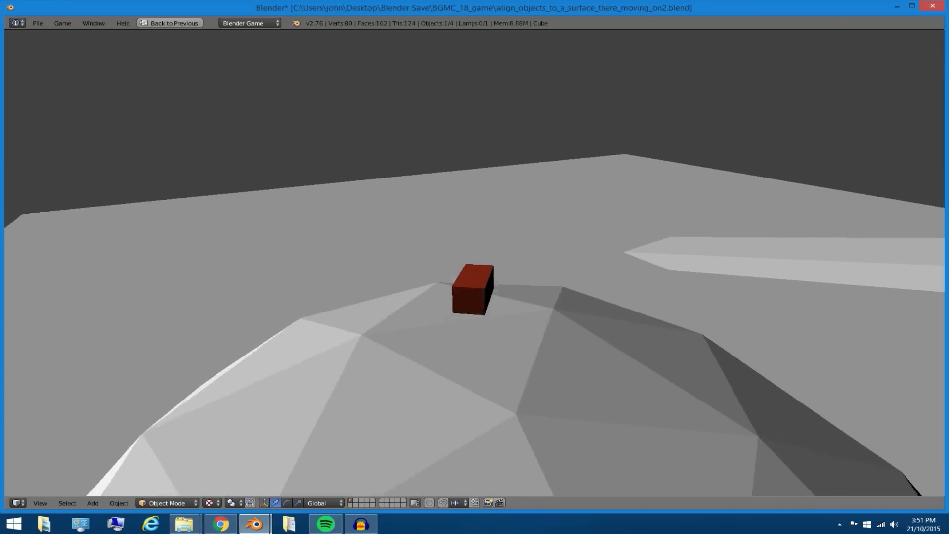
pyautogui.press('w')
pyautogui.press('d')
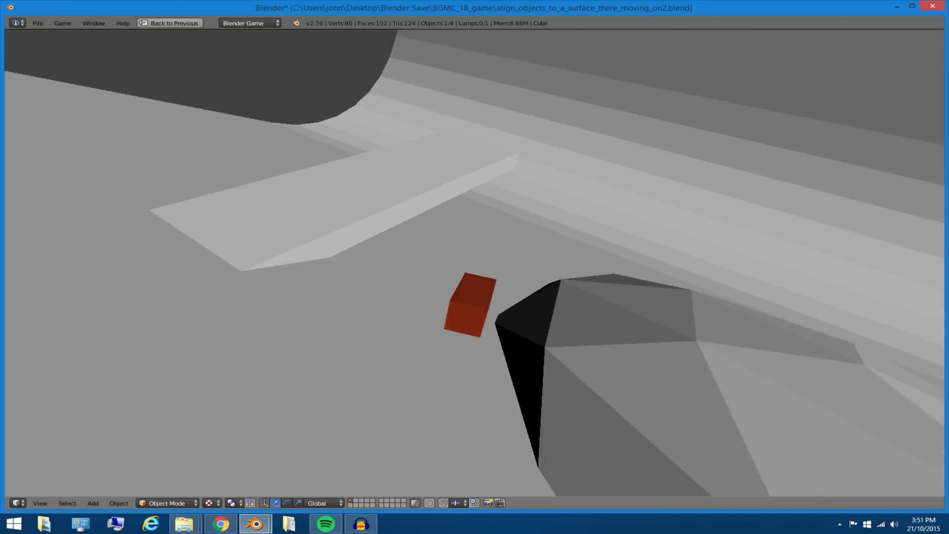
pyautogui.press('w')
pyautogui.press('d')
pyautogui.press('a')
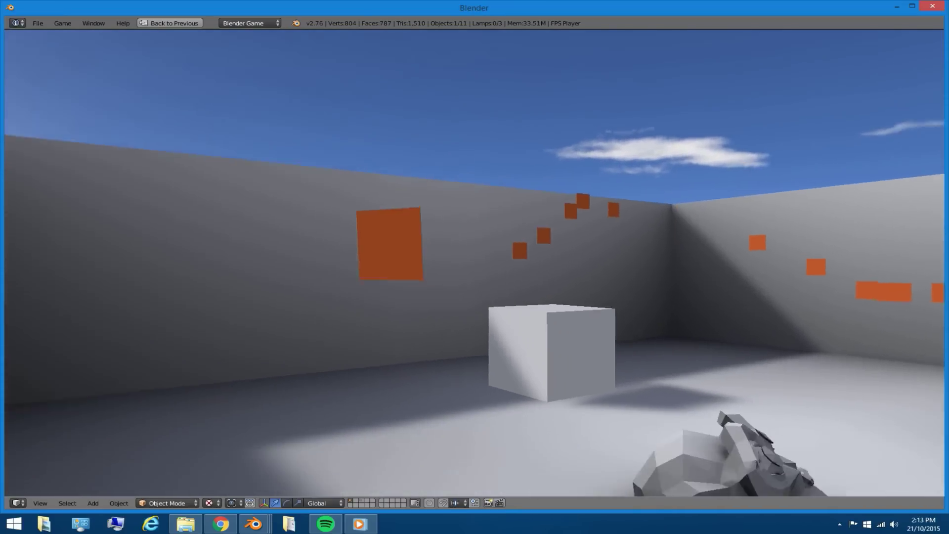
# - Play the first-person shooter scene, moving around the walled room and firing repeatedly to leave orange square marks on the surfaces
pyautogui.press('s')
pyautogui.press('d')
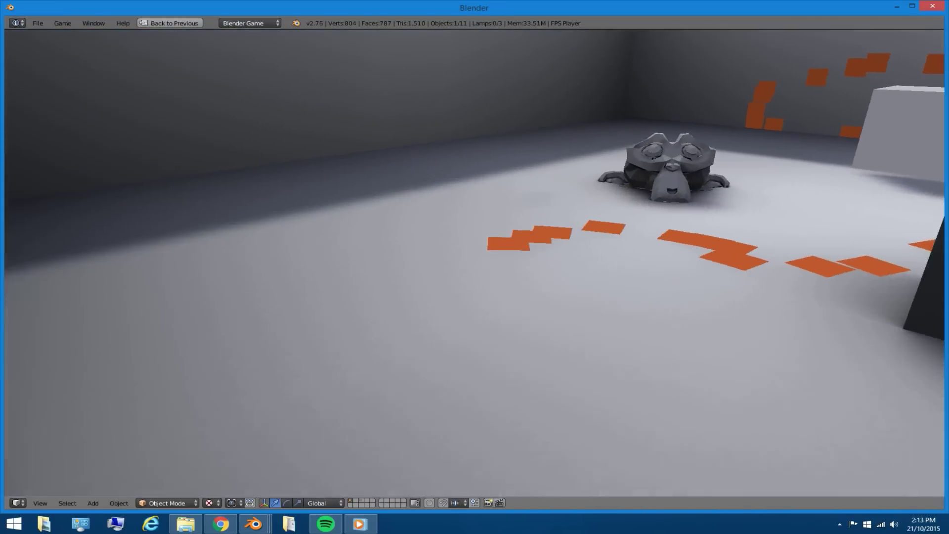
pyautogui.click(475, 263)
pyautogui.click(474, 263)
pyautogui.click(474, 263)
pyautogui.click(475, 263)
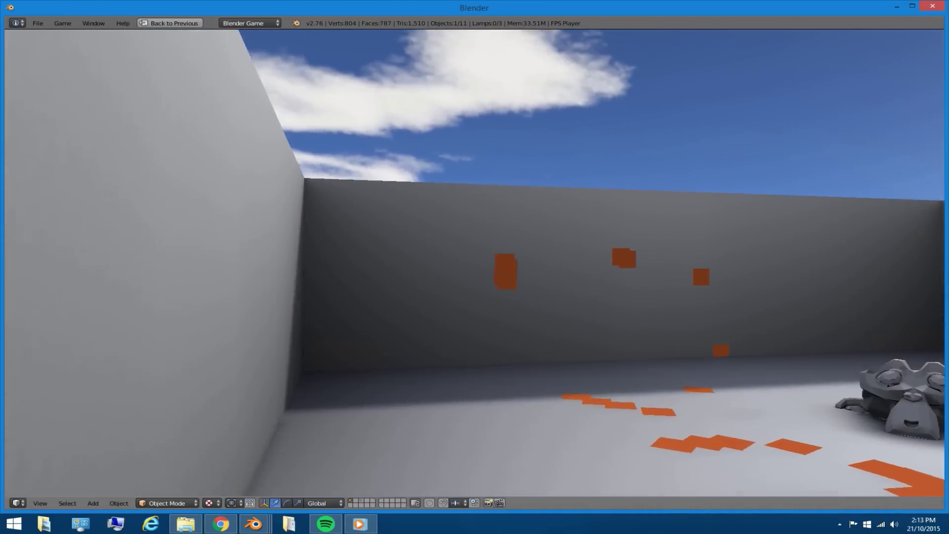
pyautogui.click(474, 263)
pyautogui.click(475, 263)
pyautogui.click(474, 263)
pyautogui.click(475, 263)
pyautogui.click(474, 263)
pyautogui.press('w')
pyautogui.click(475, 263)
pyautogui.click(475, 263)
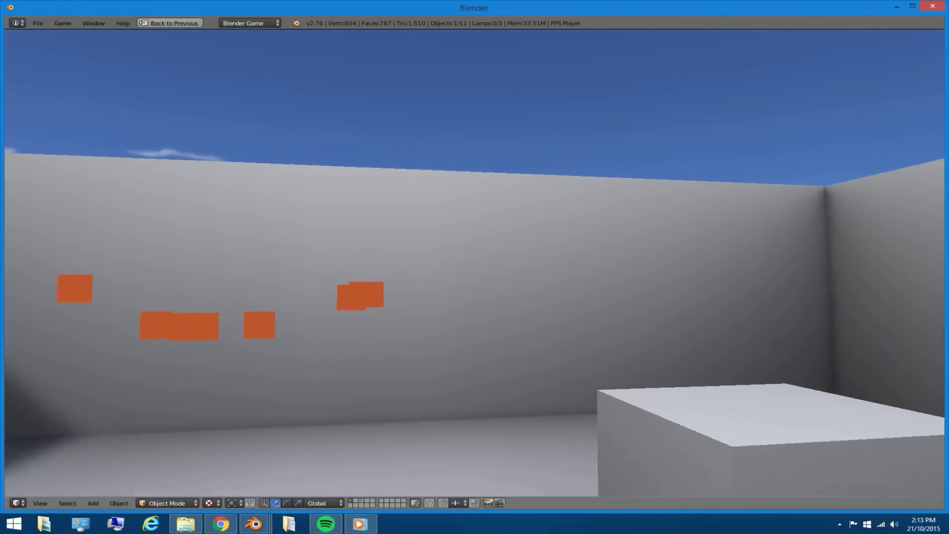
pyautogui.click(475, 262)
pyautogui.click(475, 263)
pyautogui.click(474, 263)
pyautogui.click(475, 263)
pyautogui.click(475, 263)
pyautogui.click(474, 263)
pyautogui.click(474, 263)
pyautogui.click(475, 262)
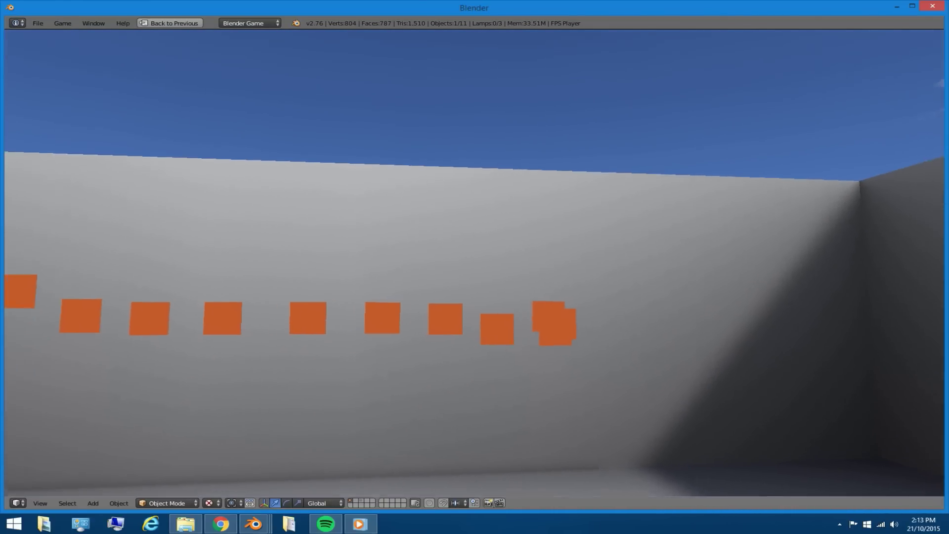